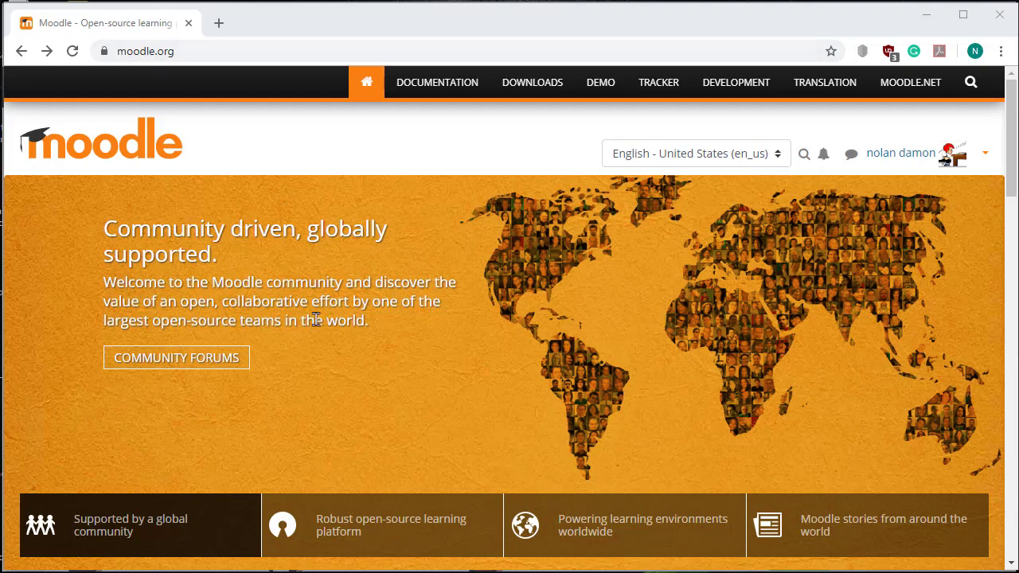
# Open the Moodle plugins directory and search it for "ranking".
pyautogui.scroll(-10, 314, 318)
pyautogui.scroll(-10, 316, 319)
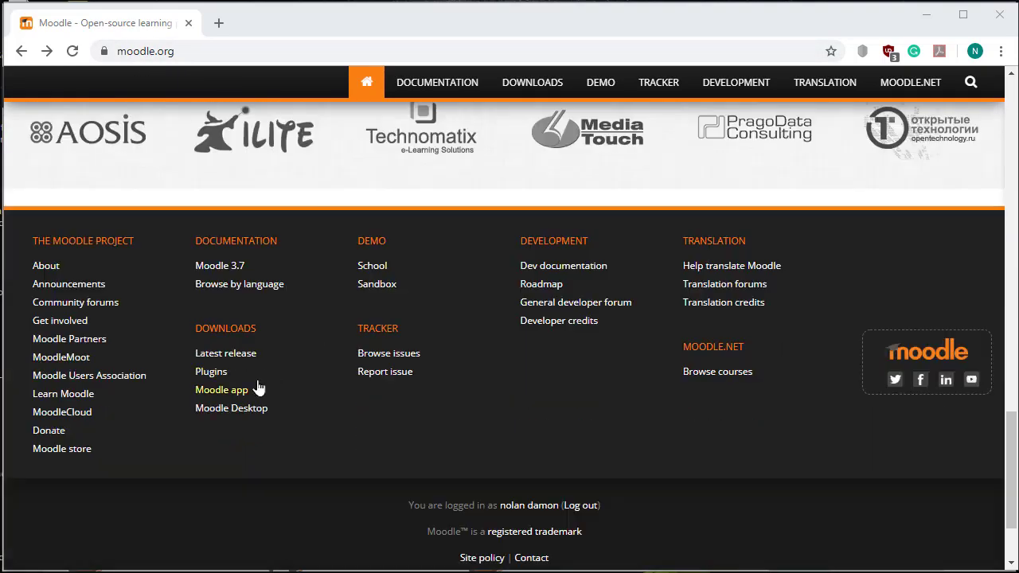
pyautogui.click(208, 373)
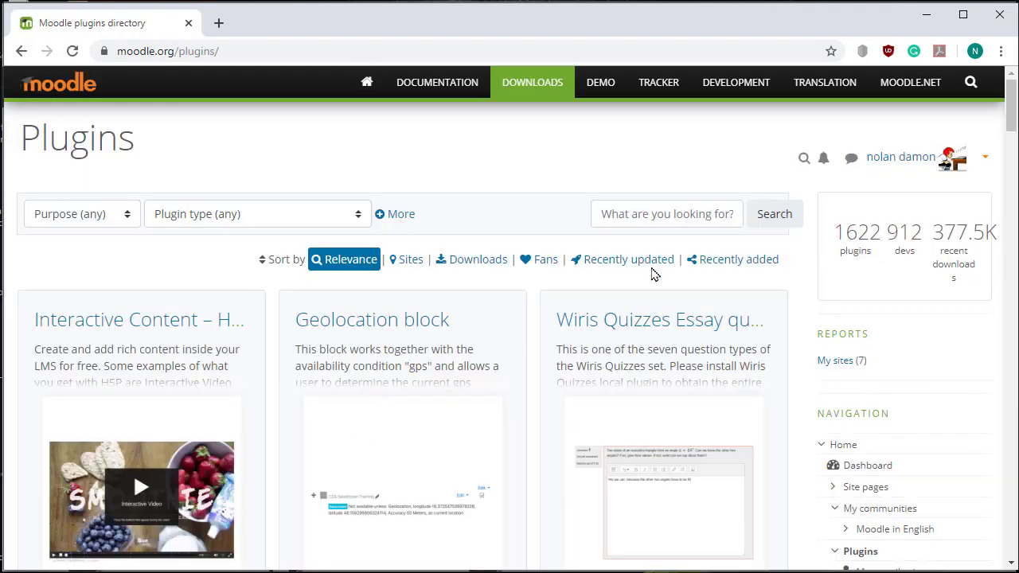
pyautogui.click(677, 214)
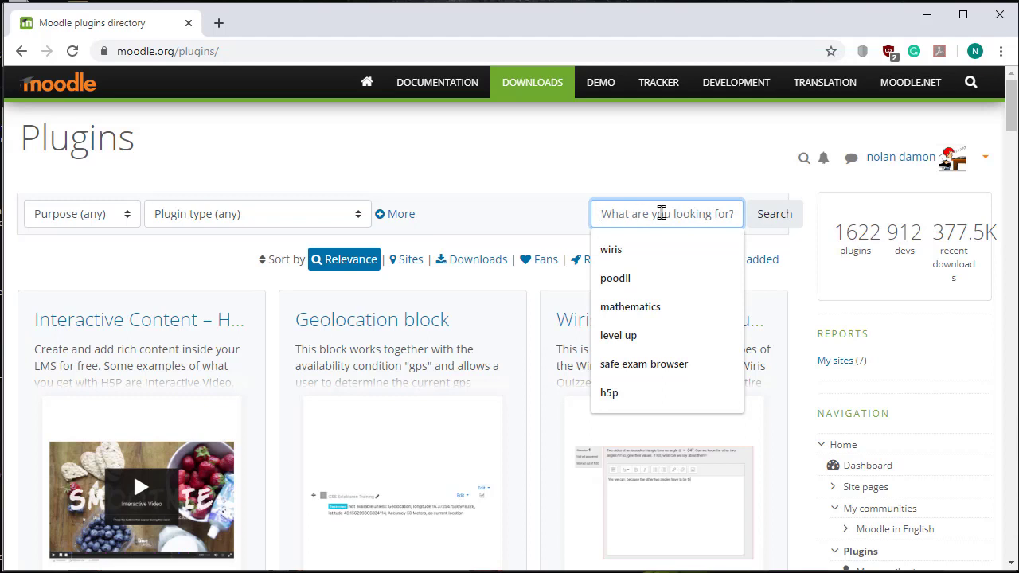
pyautogui.write('ranking')
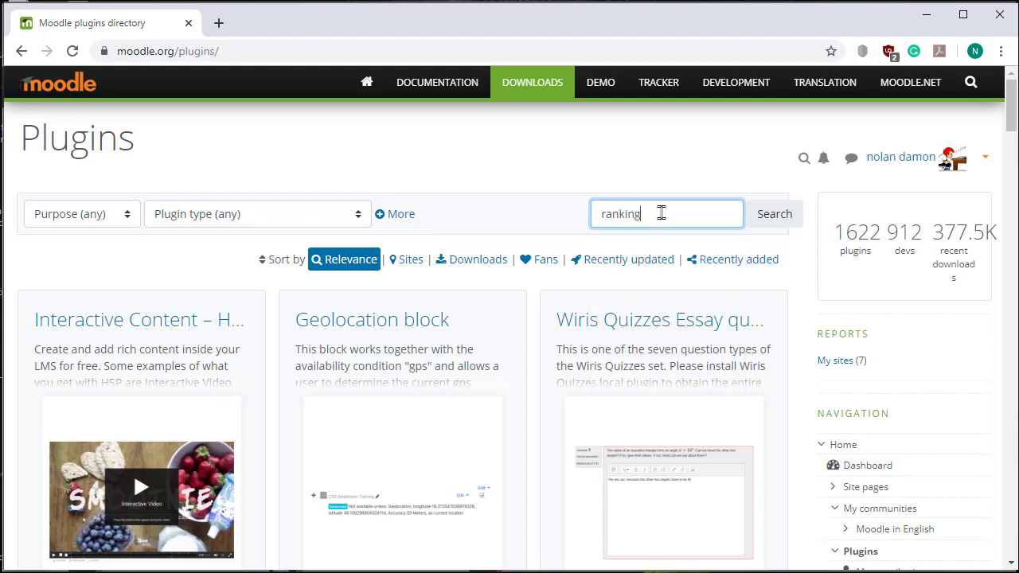
pyautogui.click(781, 219)
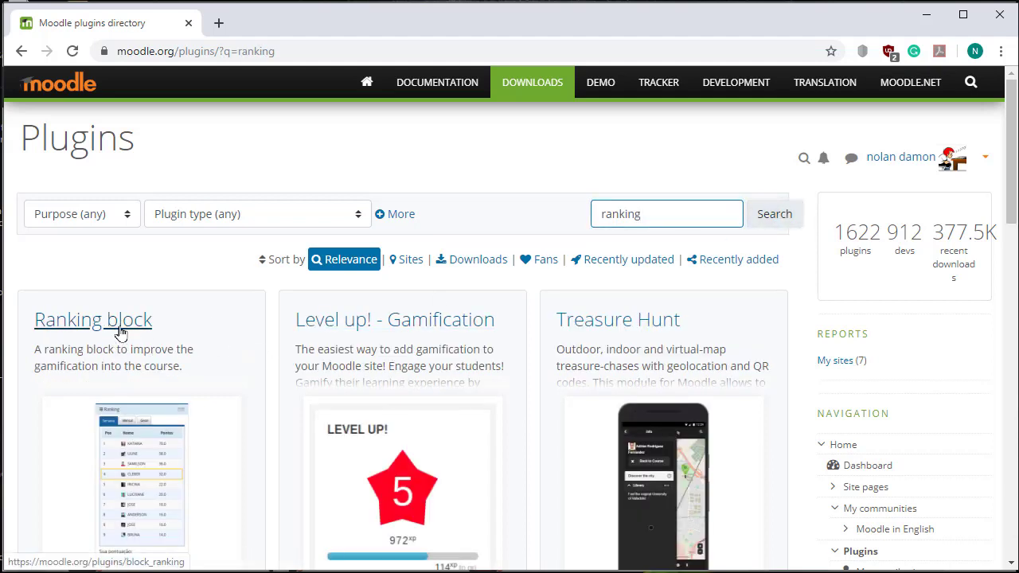
pyautogui.click(127, 322)
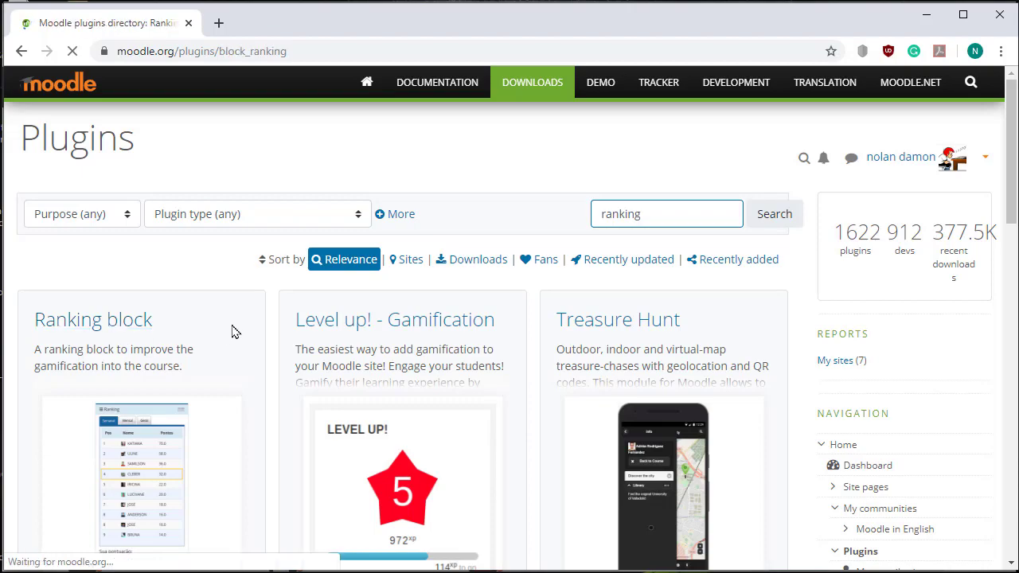
pyautogui.scroll(-3, 239, 335)
pyautogui.scroll(-1, 243, 335)
pyautogui.scroll(3, 255, 359)
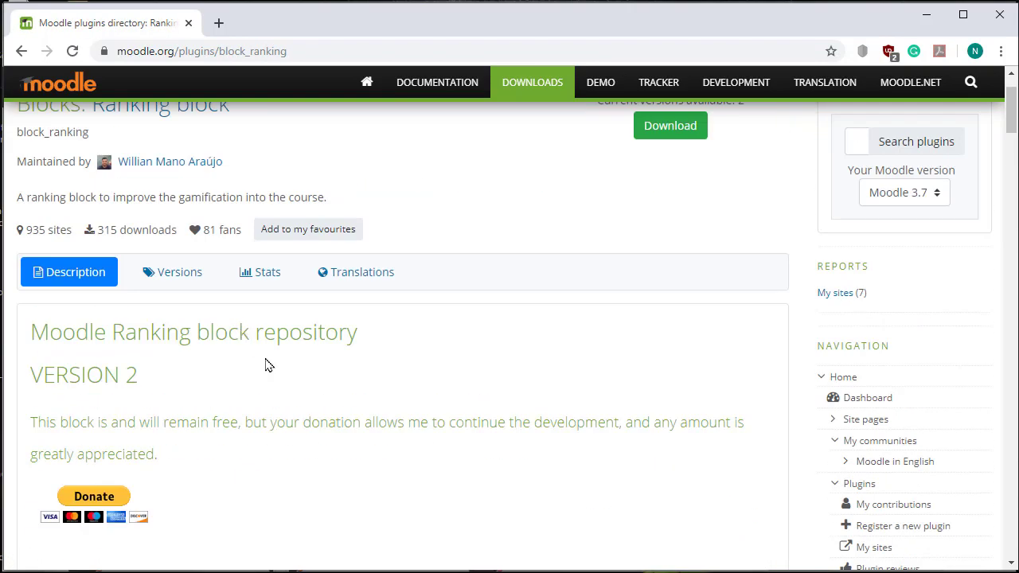
pyautogui.click(177, 274)
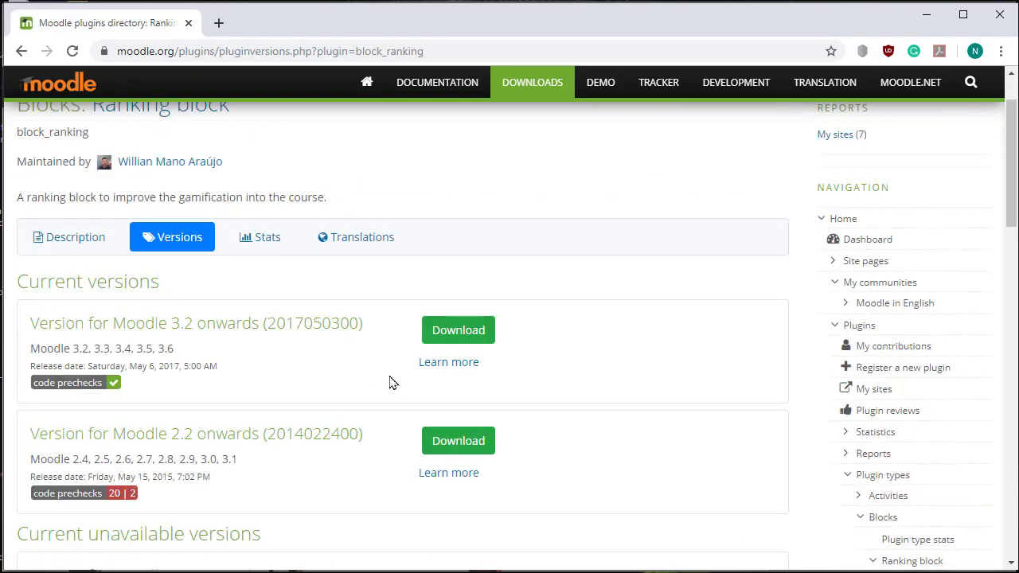
pyautogui.moveTo(158, 348); pyautogui.dragTo(196, 349)
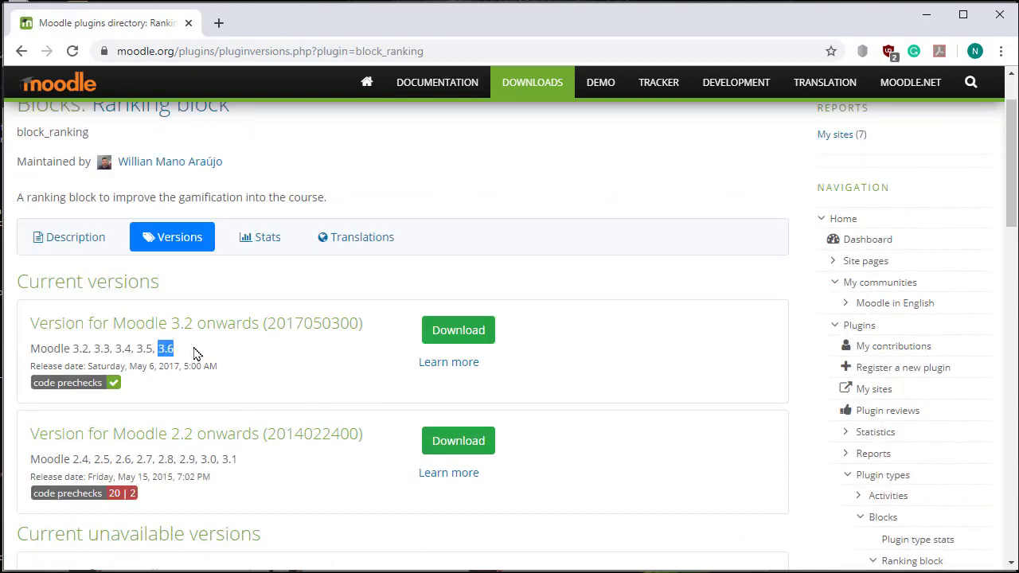
pyautogui.click(309, 368)
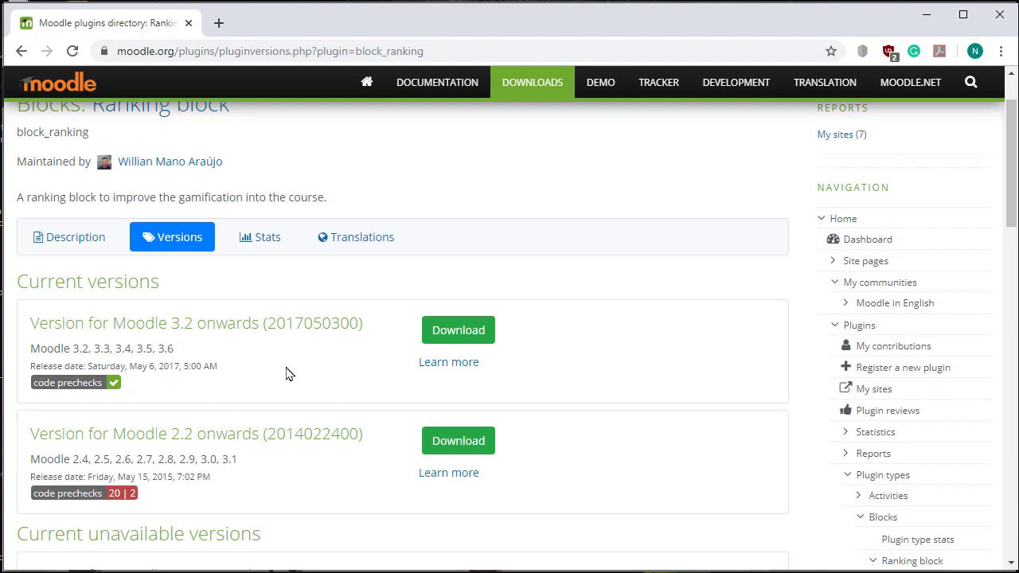
pyautogui.click(456, 330)
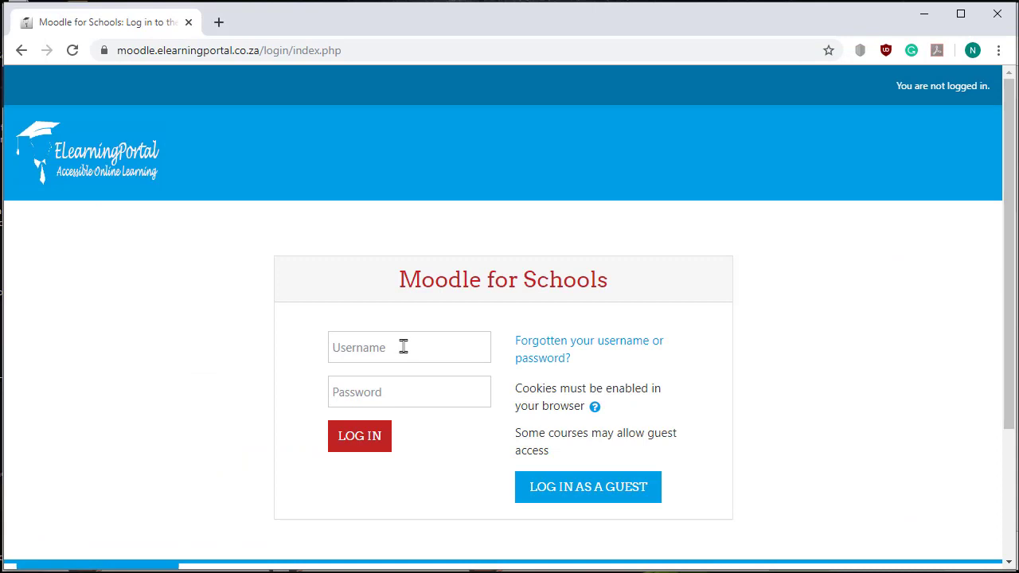
# Log in to the Moodle for Schools site with the administrator's saved username and the account password.
pyautogui.click(404, 348)
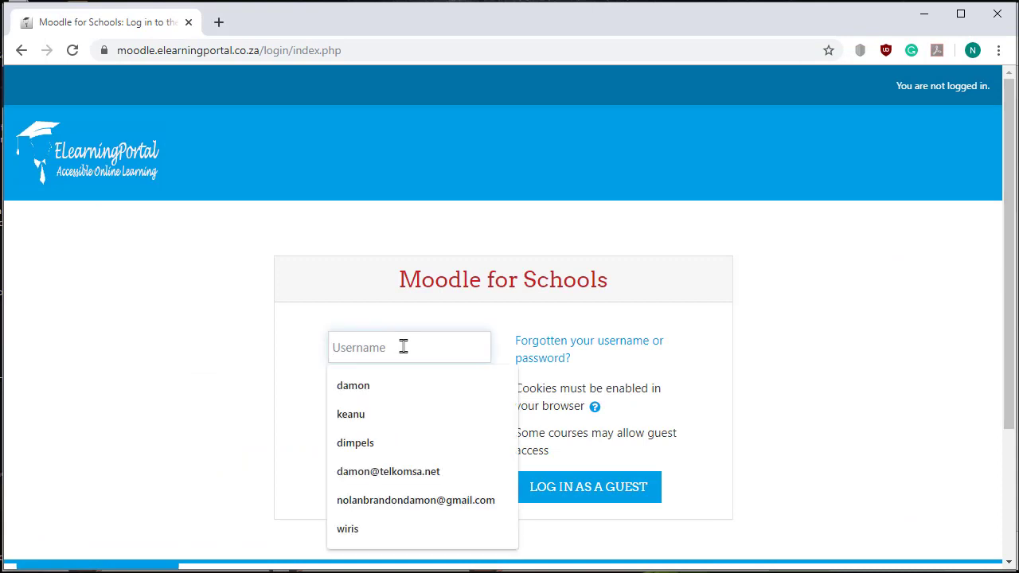
pyautogui.click(396, 386)
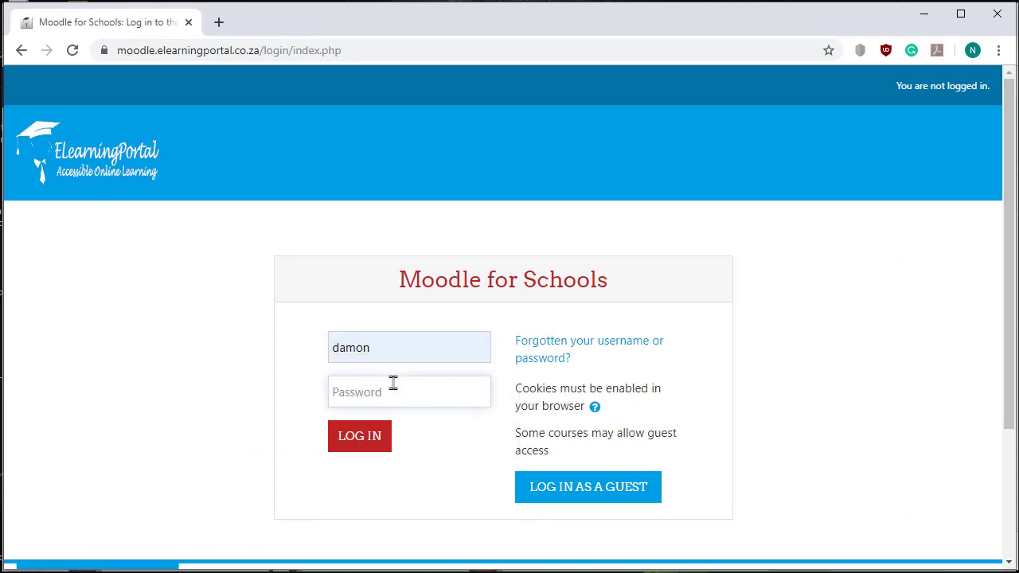
pyautogui.click(392, 384)
pyautogui.write('d')
pyautogui.click(360, 437)
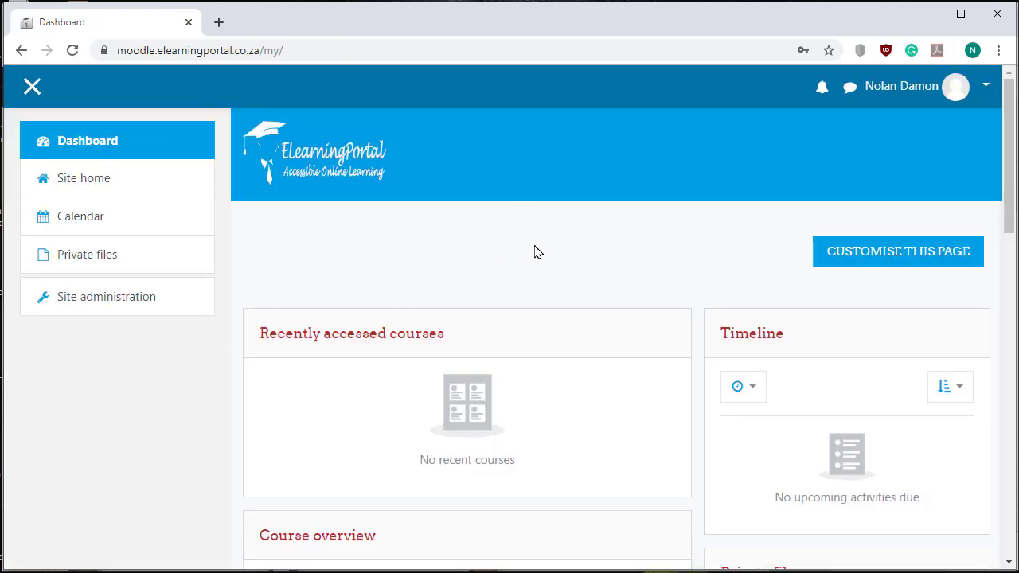
# Open the Notifications page in Site administration and check which Moodle version the site is running.
pyautogui.click(115, 307)
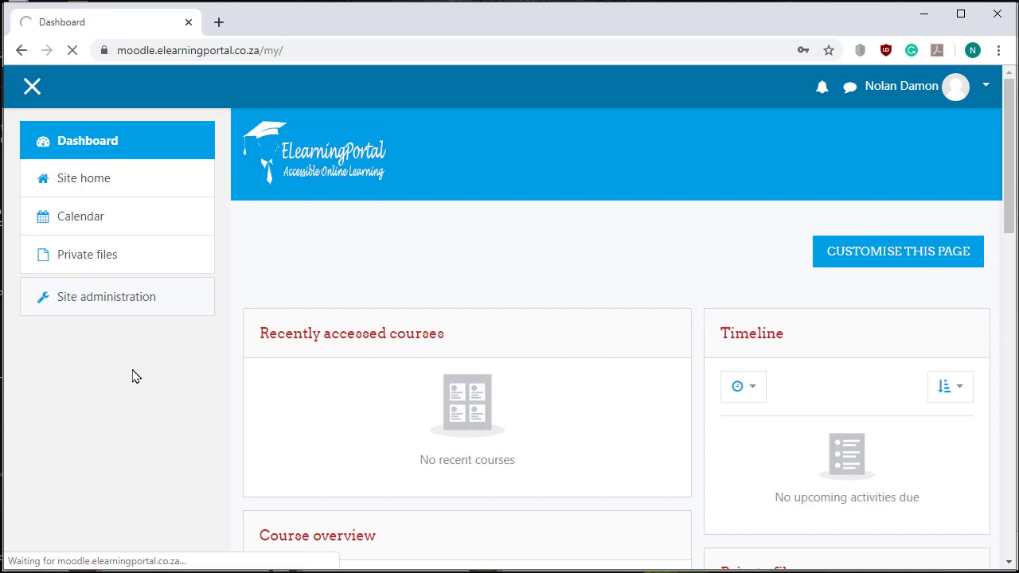
pyautogui.scroll(-2, 432, 329)
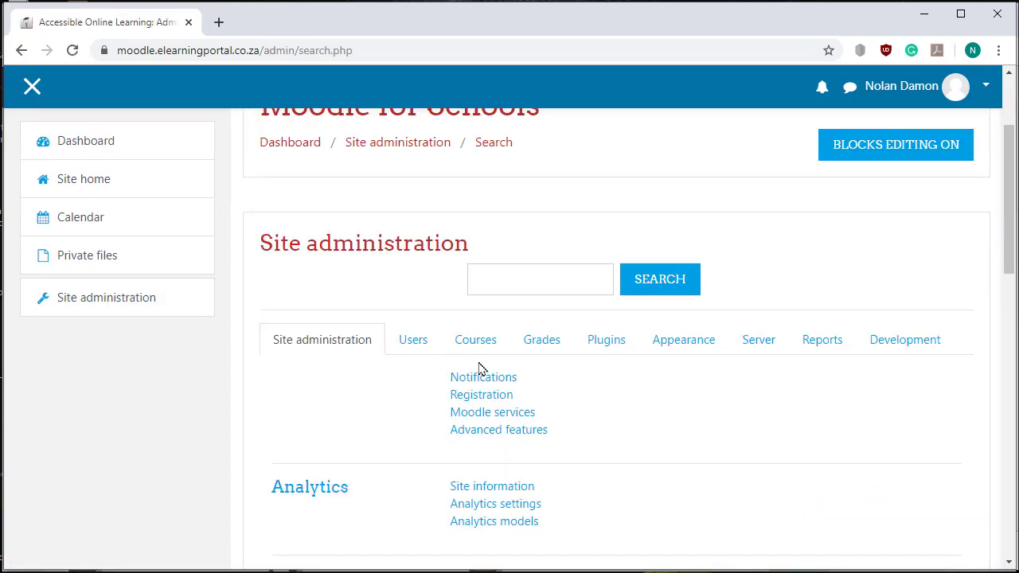
pyautogui.click(487, 378)
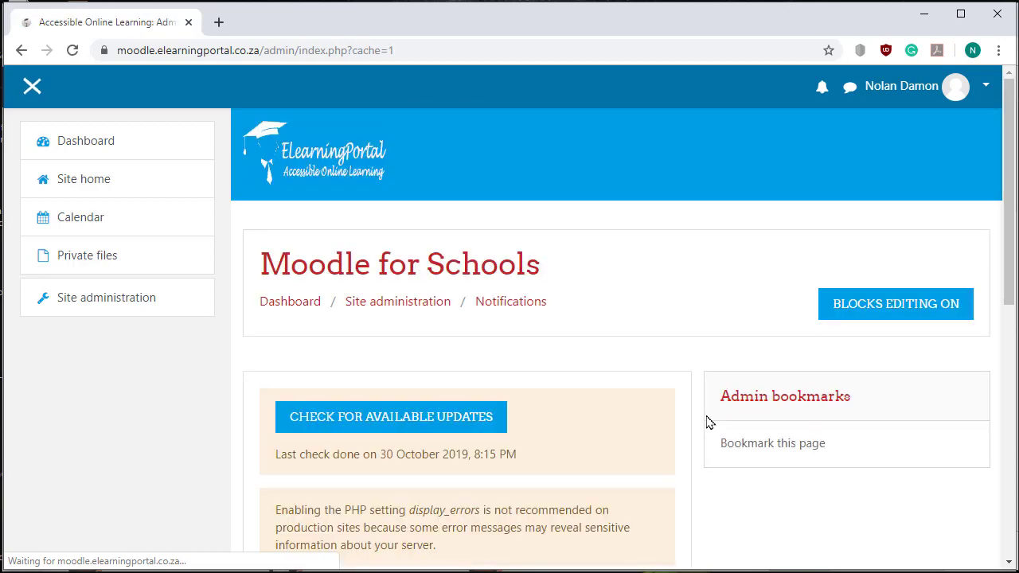
pyautogui.scroll(-3, 560, 353)
pyautogui.scroll(-2, 558, 354)
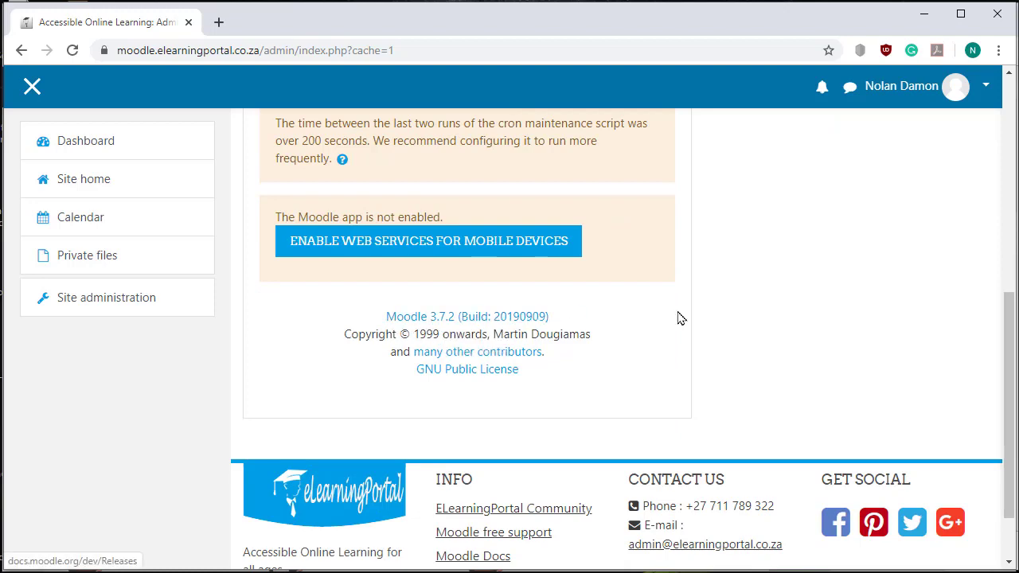
pyautogui.scroll(4, 712, 330)
pyautogui.click(73, 185)
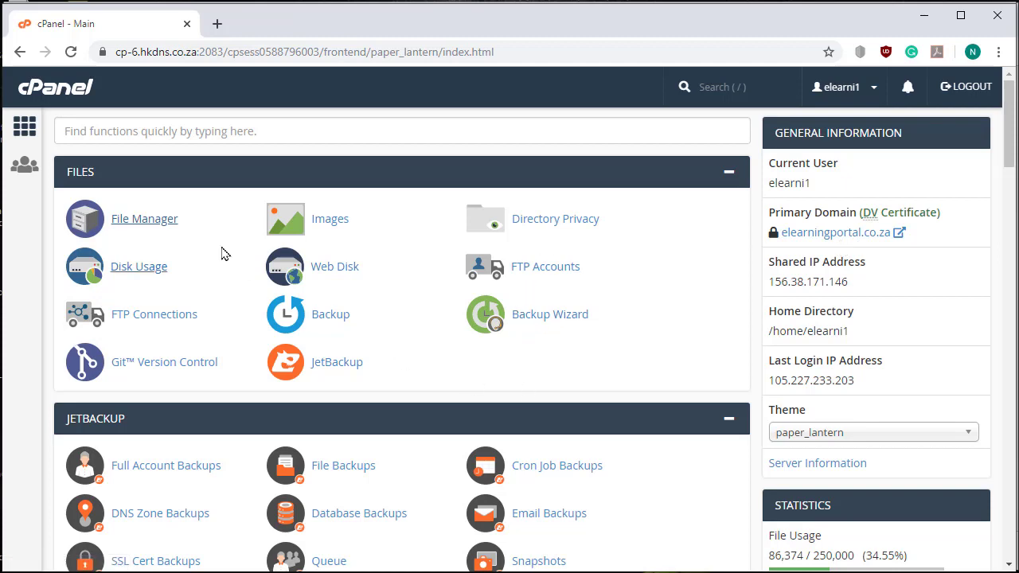
# In cPanel, open the File Manager and find the moodle.elearningportal.co.za folder in the home directory.
pyautogui.click(150, 227)
pyautogui.moveTo(608, 481); pyautogui.dragTo(608, 563)
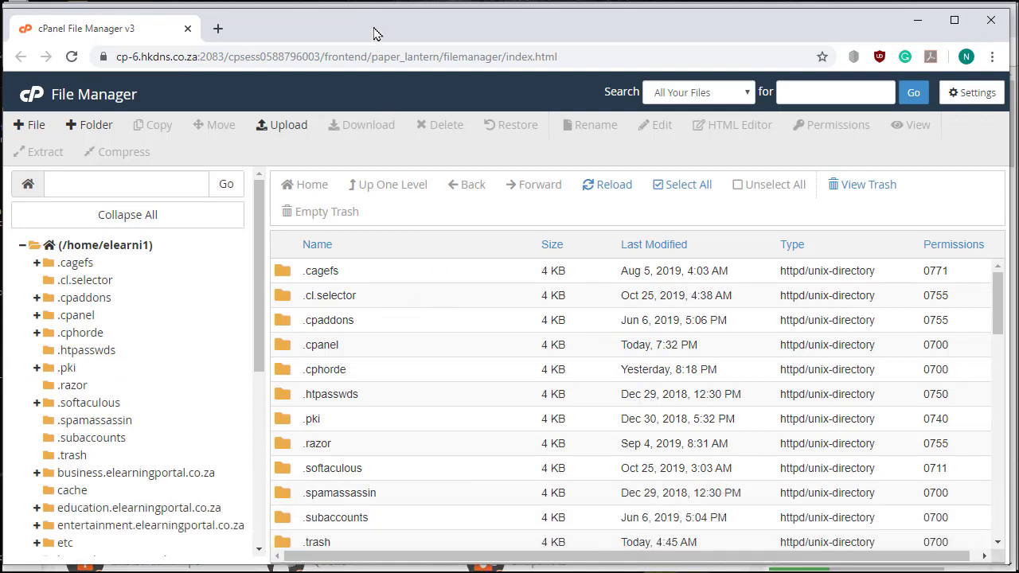
pyautogui.click(125, 247)
pyautogui.scroll(-3, 364, 393)
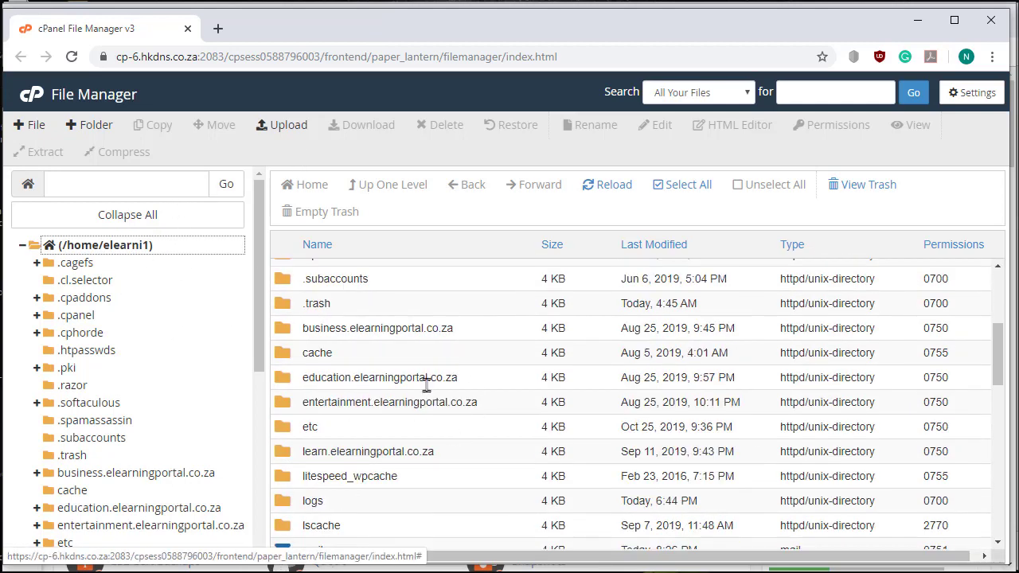
pyautogui.scroll(-5, 473, 422)
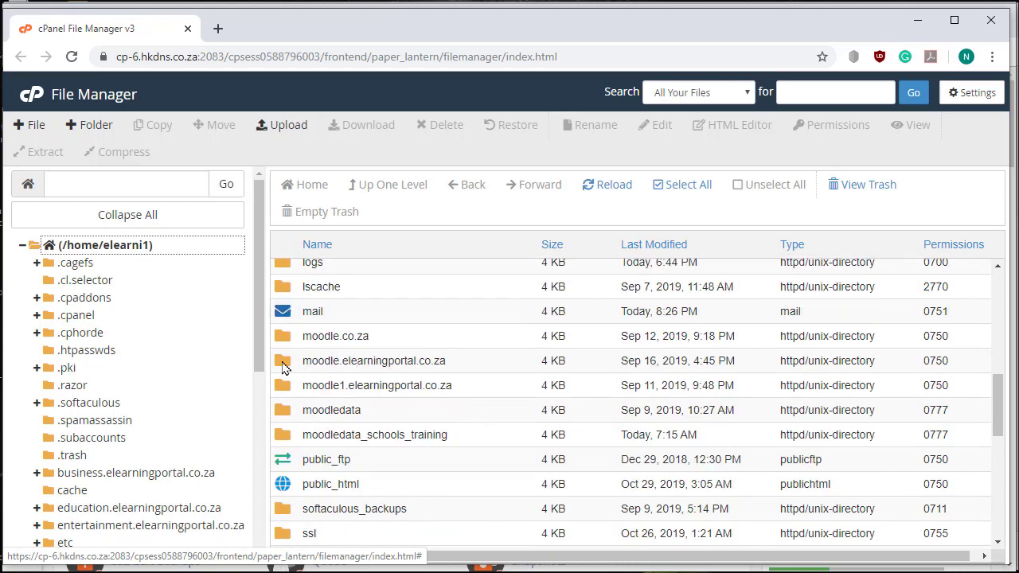
# Look through the contents of the moodle.elearningportal.co.za folder and return to the home directory.
pyautogui.doubleClick(284, 366)
pyautogui.scroll(-2, 380, 384)
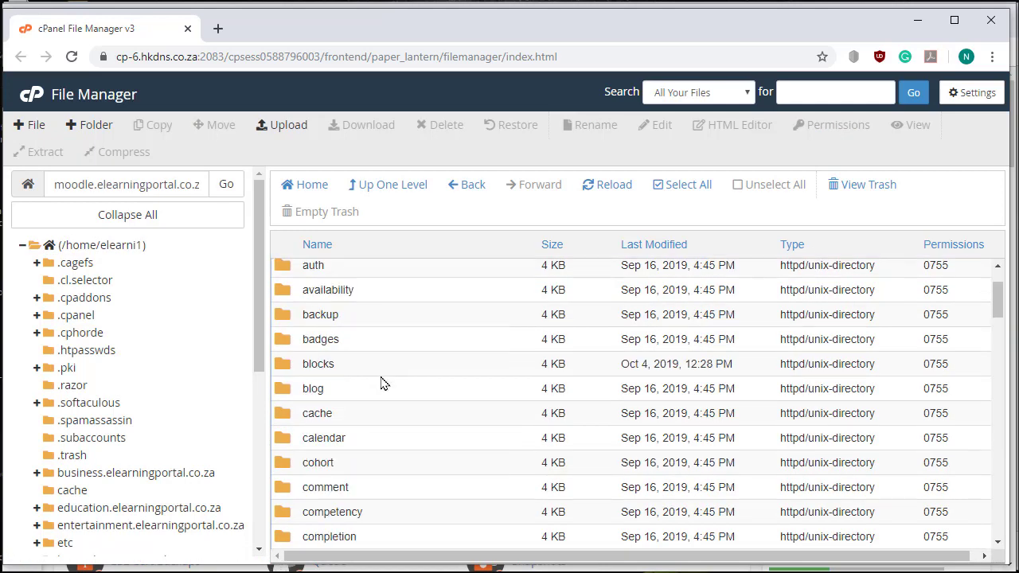
pyautogui.scroll(1, 381, 384)
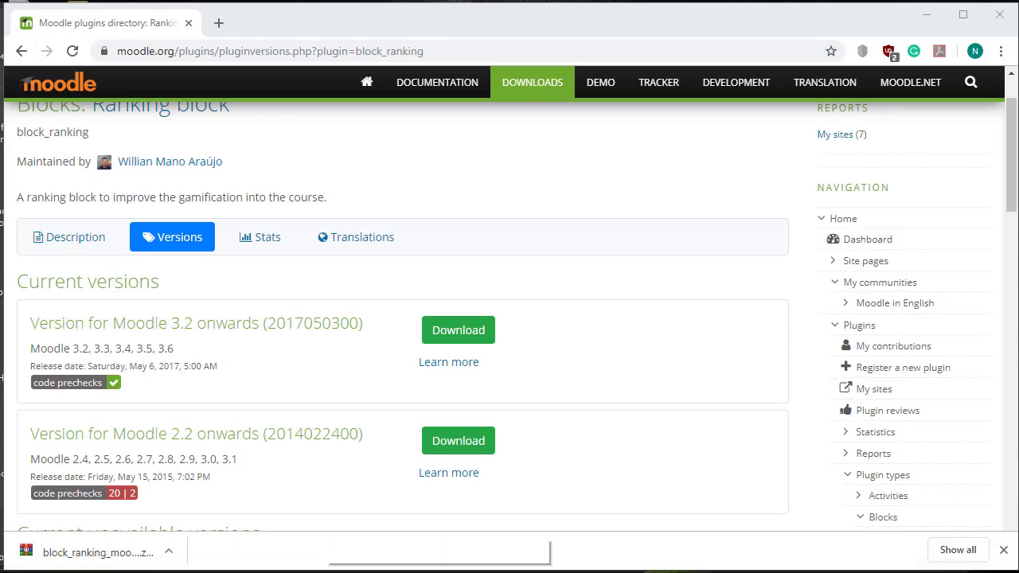
pyautogui.click(437, 571)
pyautogui.scroll(1, 339, 393)
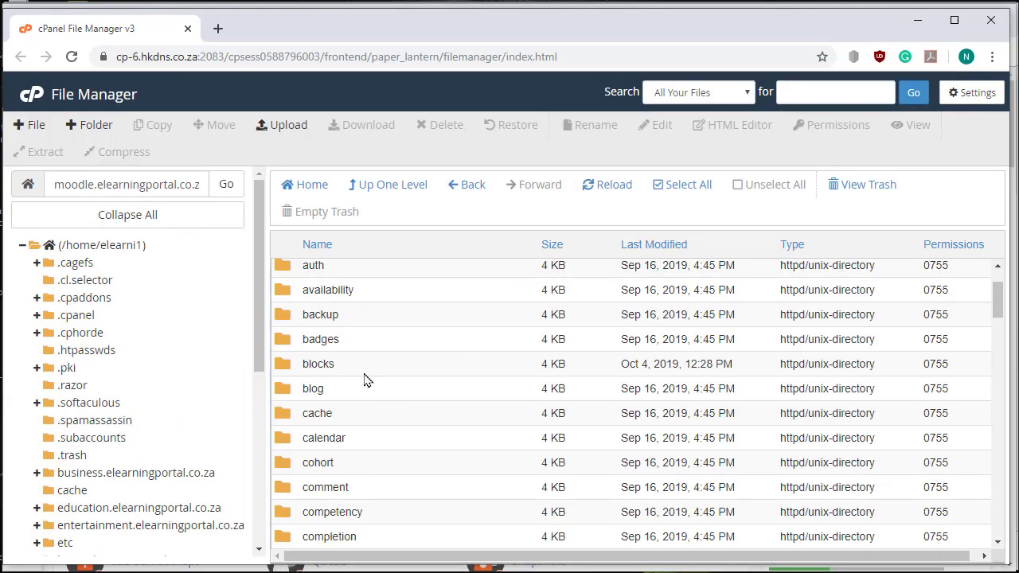
pyautogui.scroll(1, 366, 394)
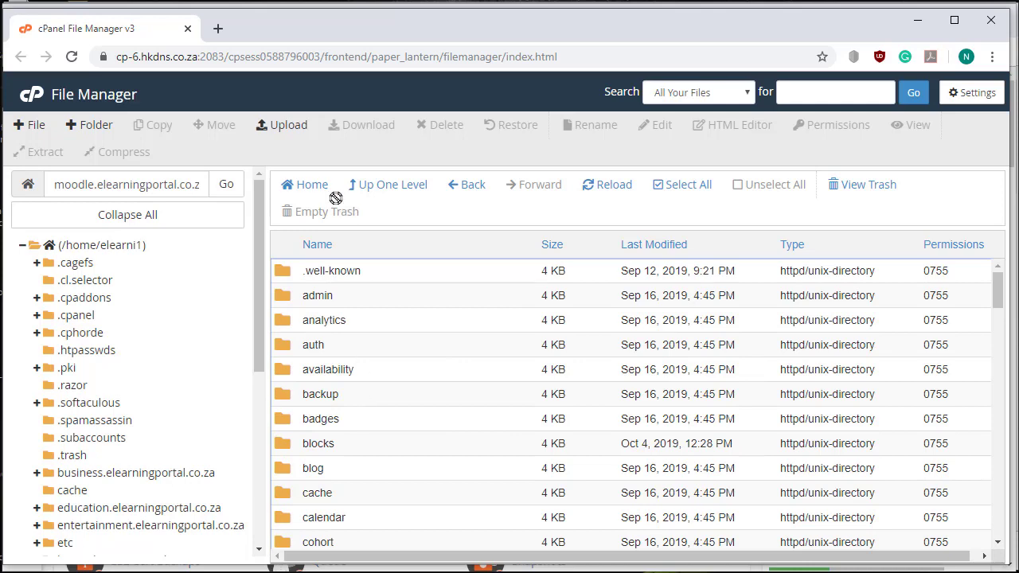
pyautogui.click(311, 186)
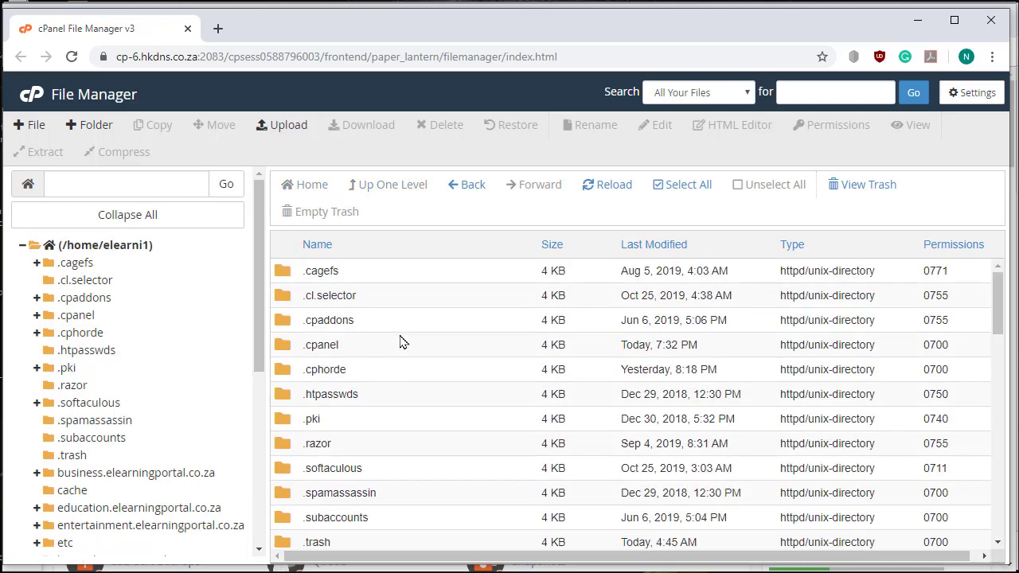
# Open the blocks folder inside moodle.elearningportal.co.za.
pyautogui.scroll(-6, 402, 343)
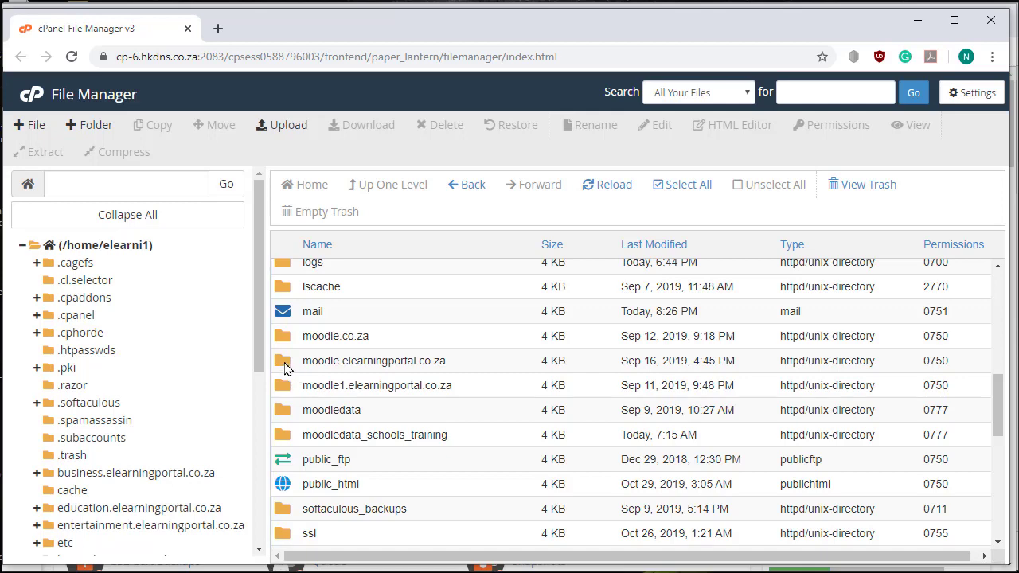
pyautogui.doubleClick(287, 366)
pyautogui.scroll(-1, 358, 370)
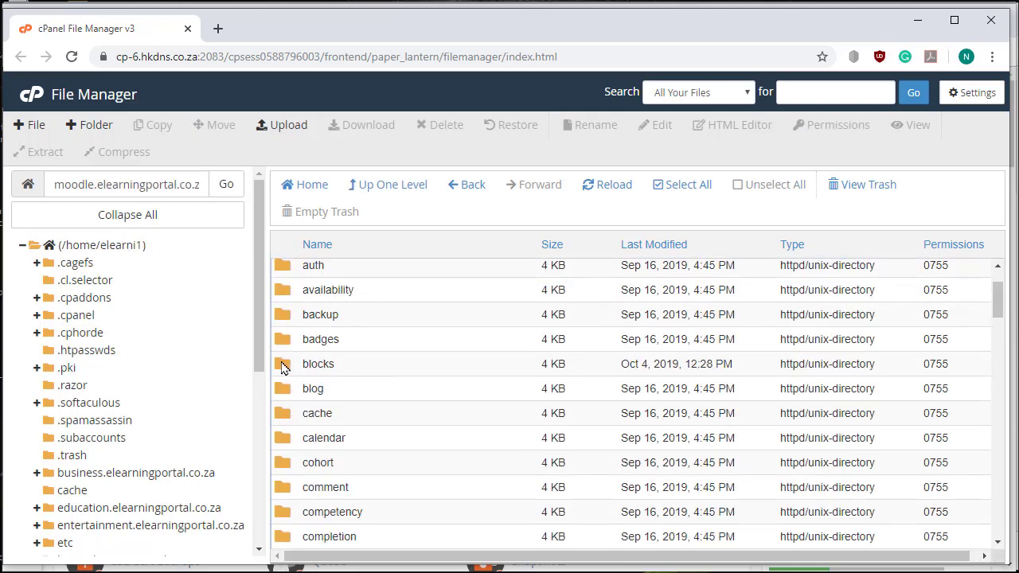
pyautogui.doubleClick(292, 366)
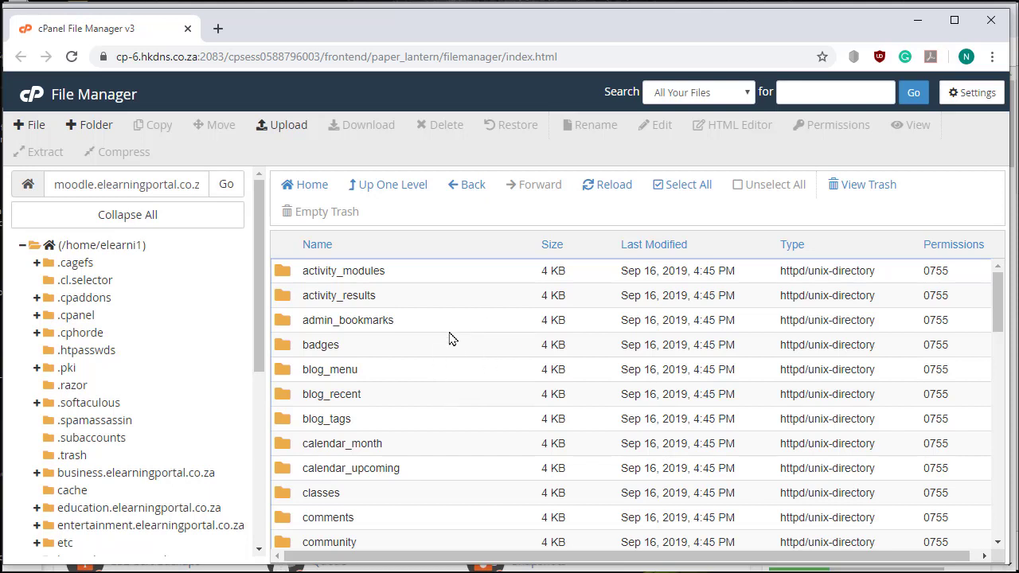
pyautogui.click(285, 128)
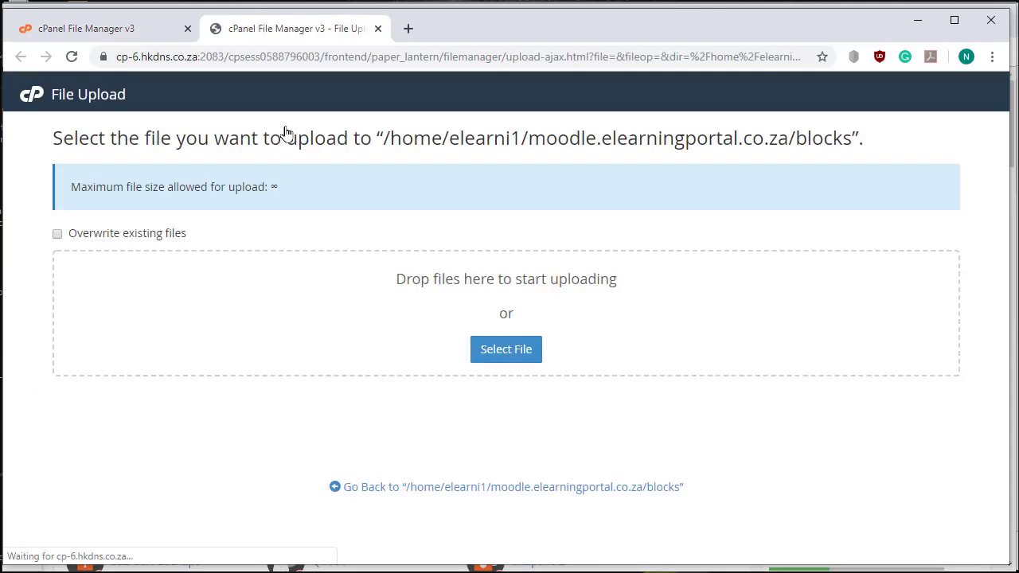
pyautogui.click(506, 351)
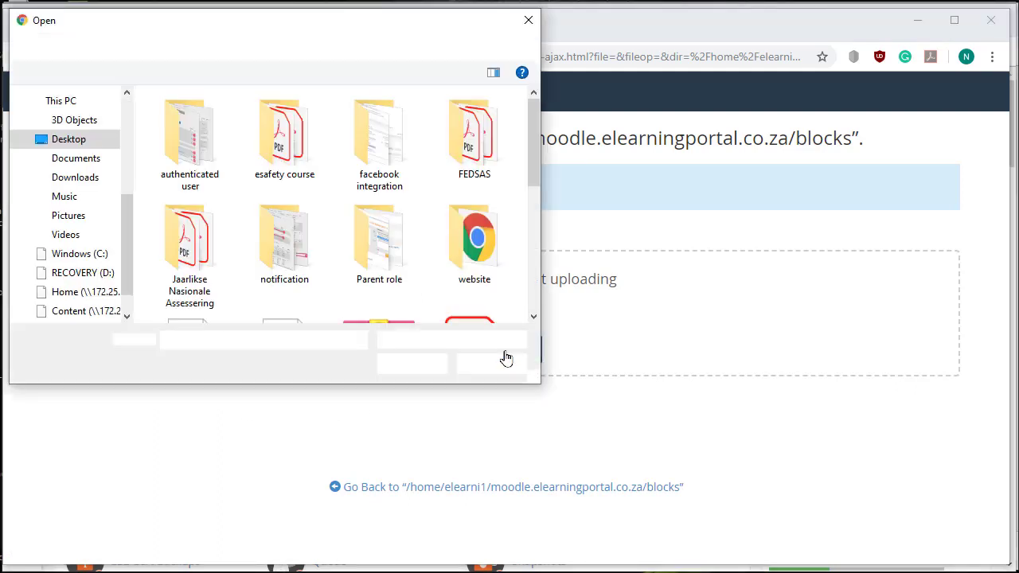
pyautogui.click(85, 180)
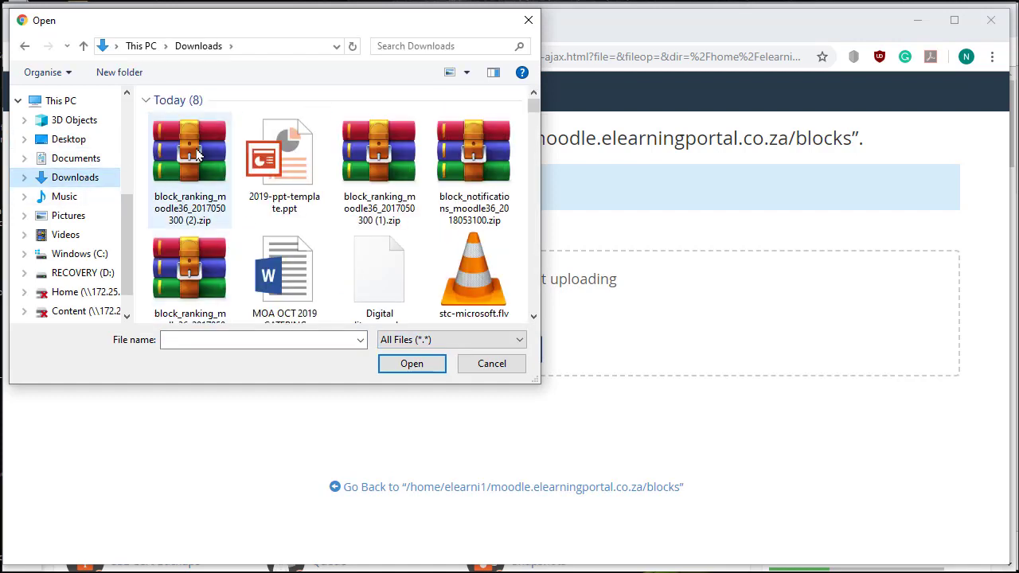
pyautogui.click(197, 154)
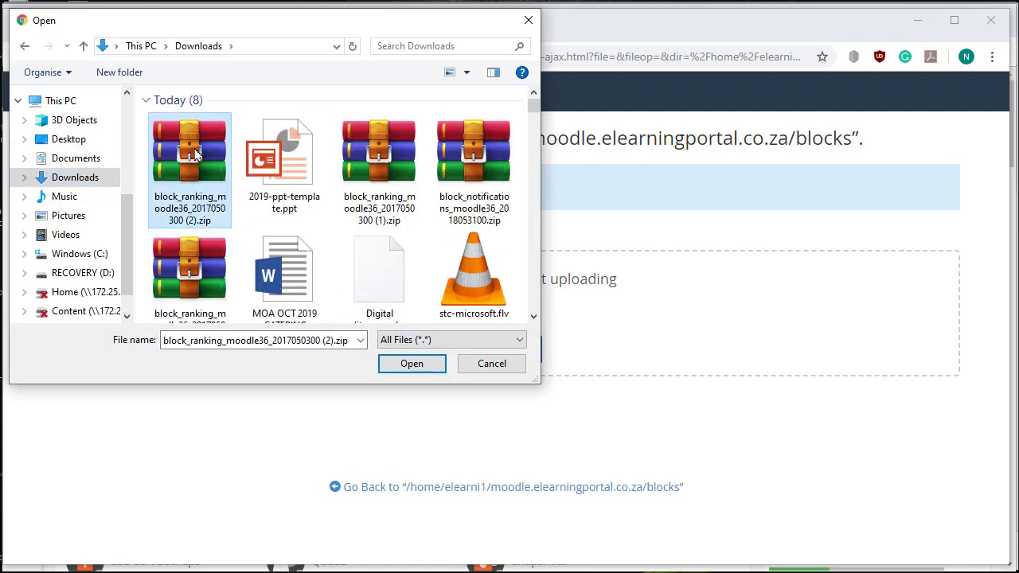
pyautogui.click(411, 364)
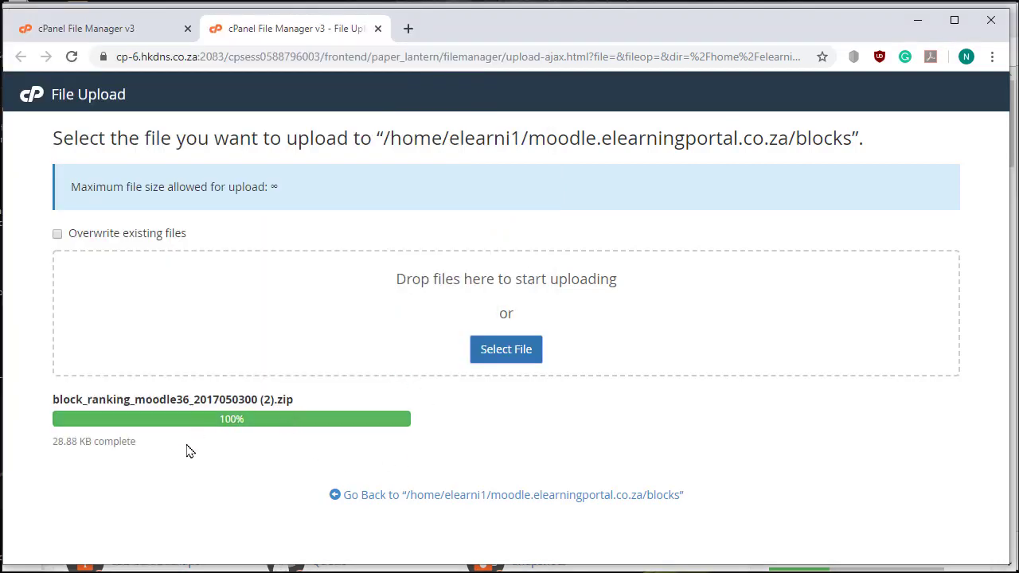
# Return to the blocks directory and extract block_ranking_moodle36_2017050300.zip into /moodle.elearningportal.co.za/blocks.
pyautogui.click(456, 498)
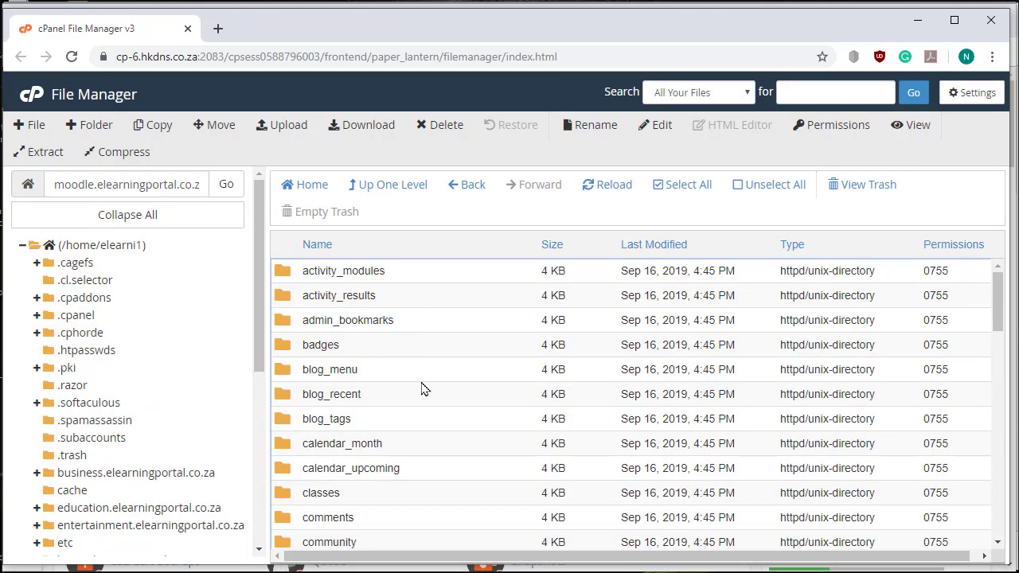
pyautogui.scroll(-15, 406, 385)
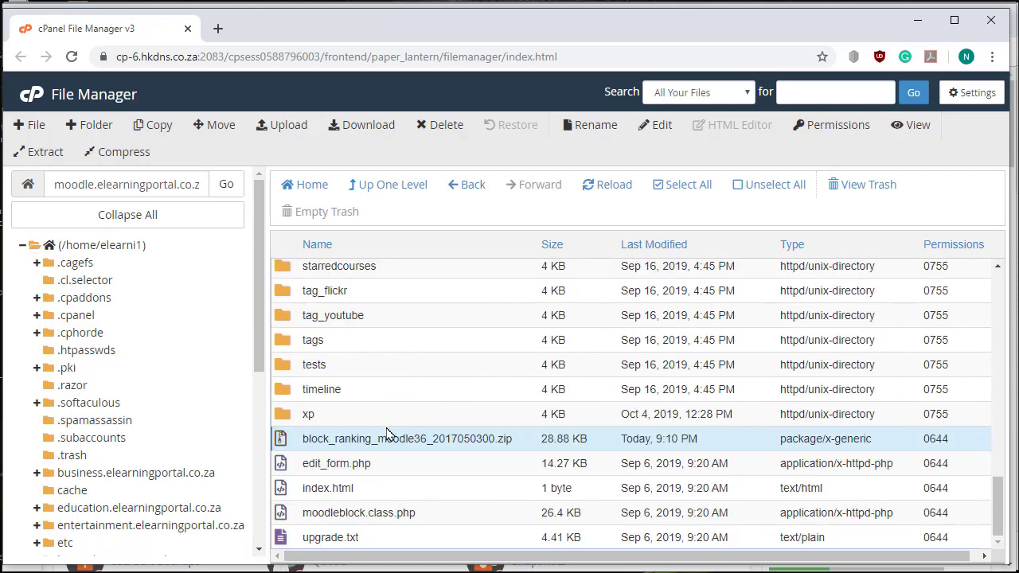
pyautogui.doubleClick(386, 437)
pyautogui.click(396, 470)
pyautogui.click(391, 439)
pyautogui.click(42, 157)
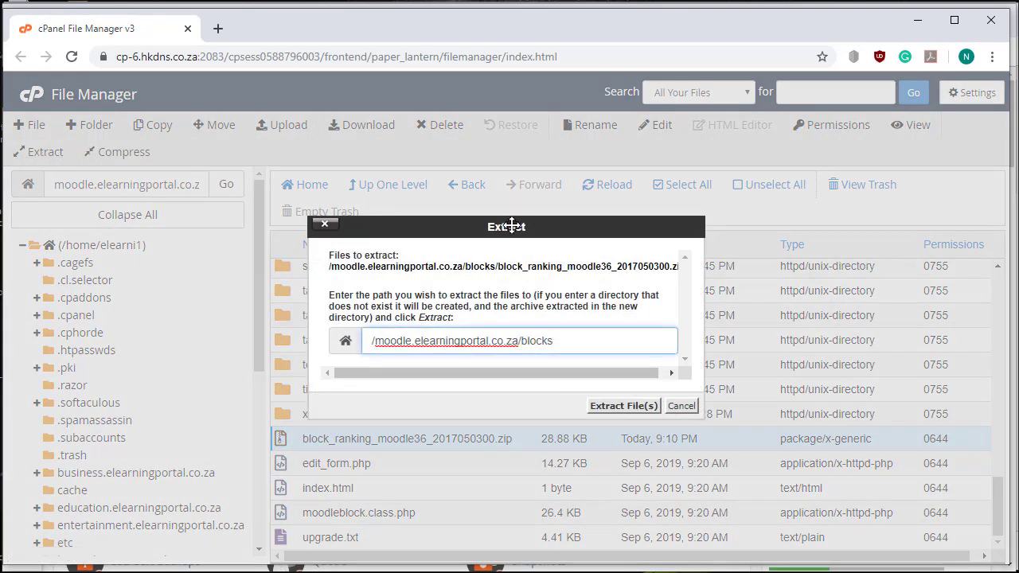
pyautogui.moveTo(512, 224)
pyautogui.mouseDown()
pyautogui.moveTo(594, 214)
pyautogui.moveTo(518, 231)
pyautogui.mouseUp()
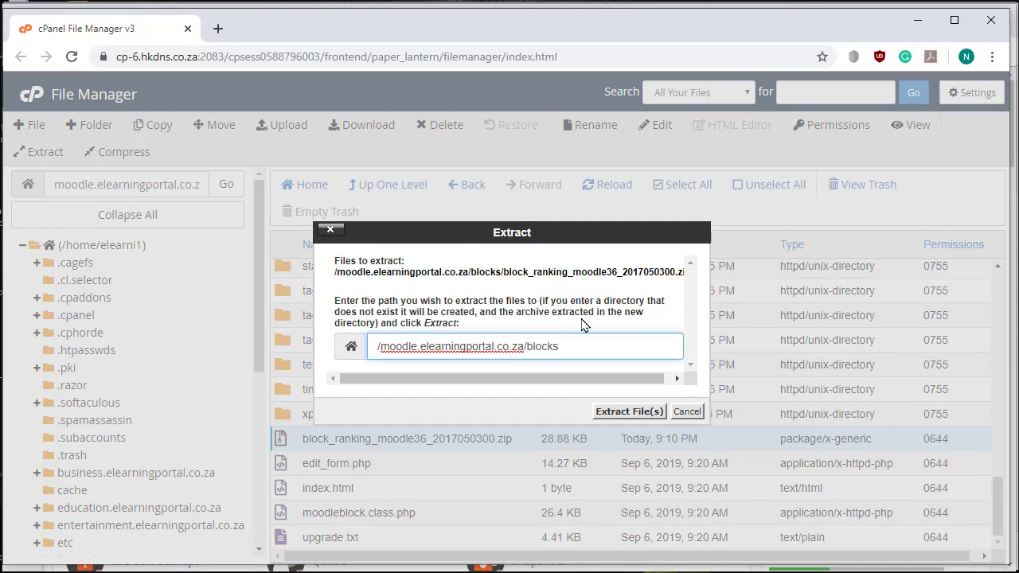
pyautogui.click(528, 348)
pyautogui.moveTo(528, 348); pyautogui.dragTo(563, 348)
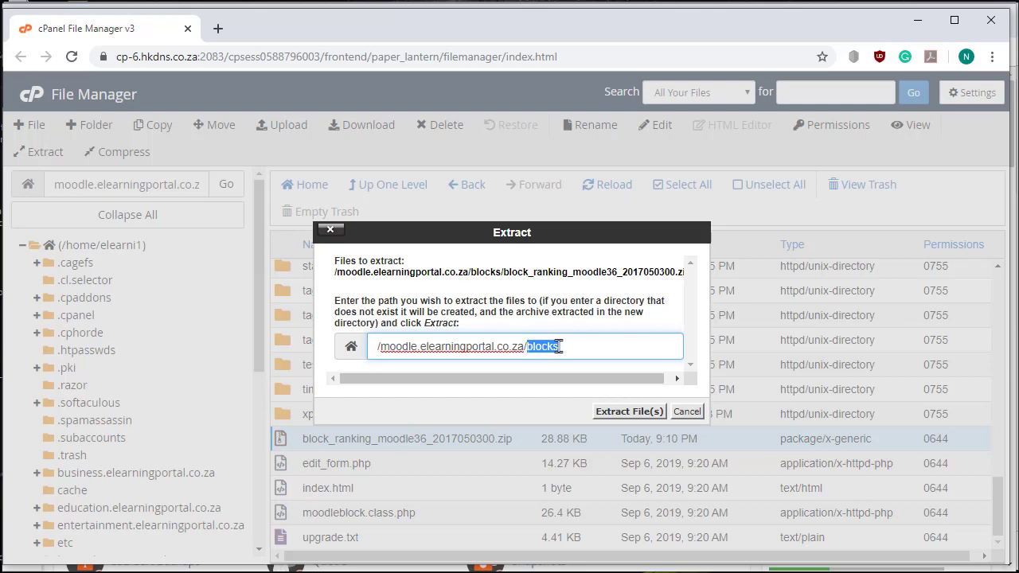
pyautogui.click(629, 415)
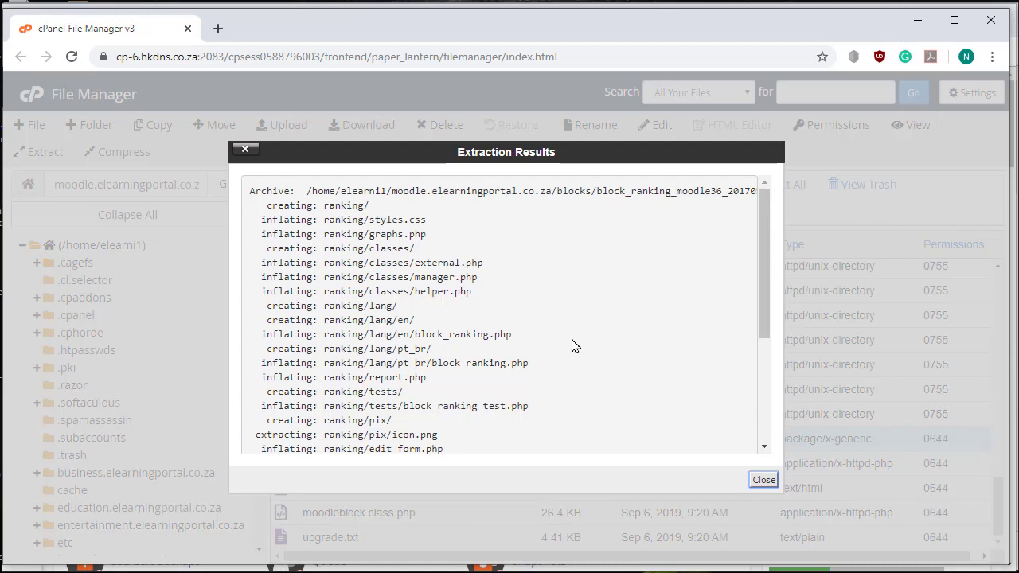
pyautogui.scroll(-3, 575, 345)
pyautogui.click(764, 480)
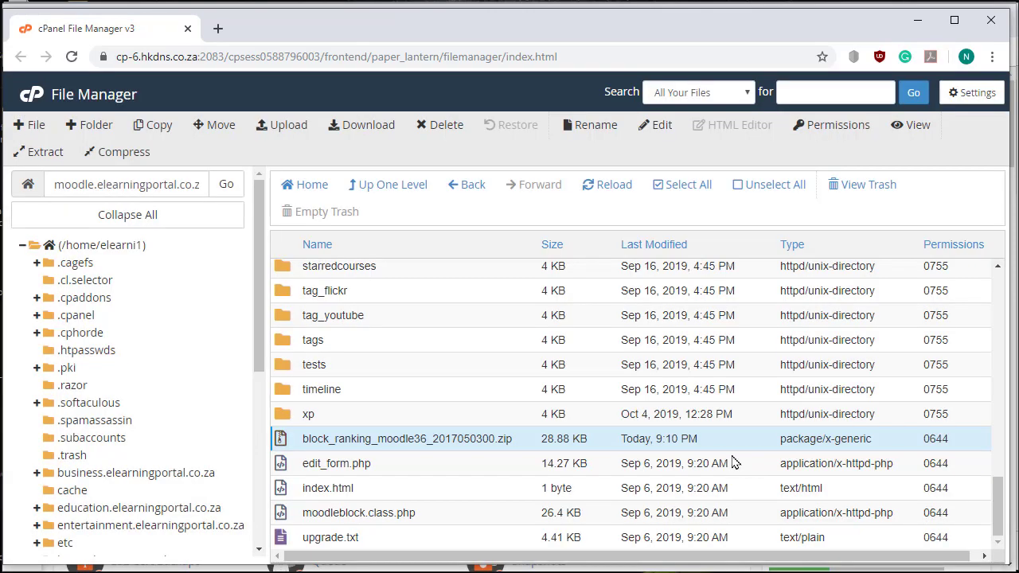
# Leave and reopen the blocks folder to refresh its listing, and look for the extracted ranking folder.
pyautogui.scroll(10, 466, 398)
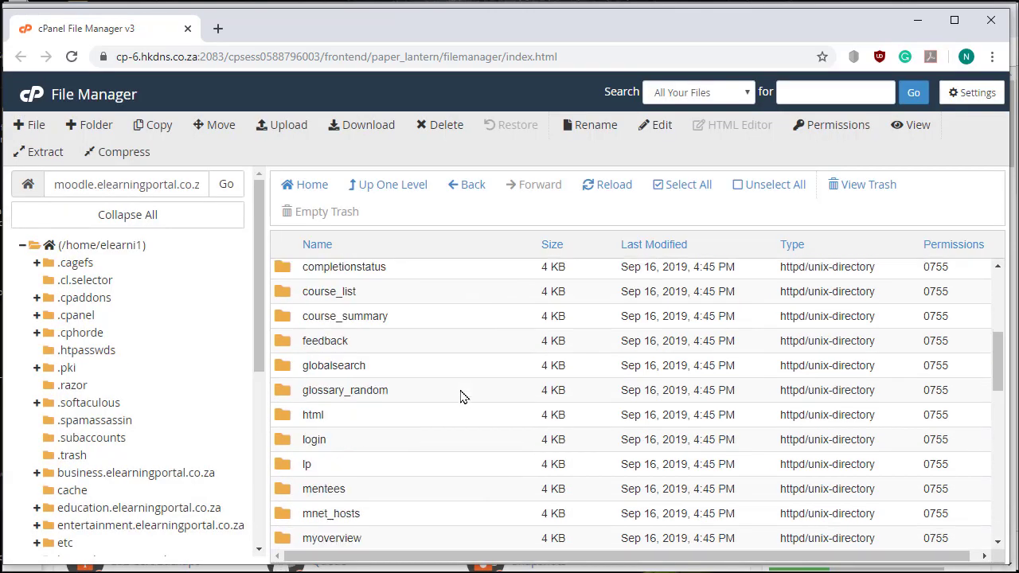
pyautogui.click(394, 189)
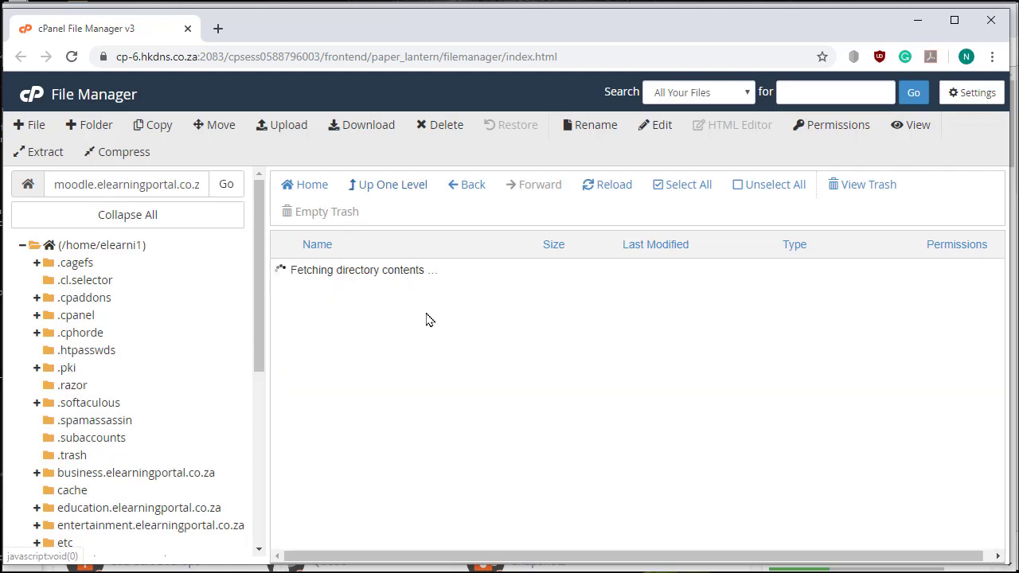
pyautogui.scroll(-2, 387, 421)
pyautogui.scroll(2, 383, 422)
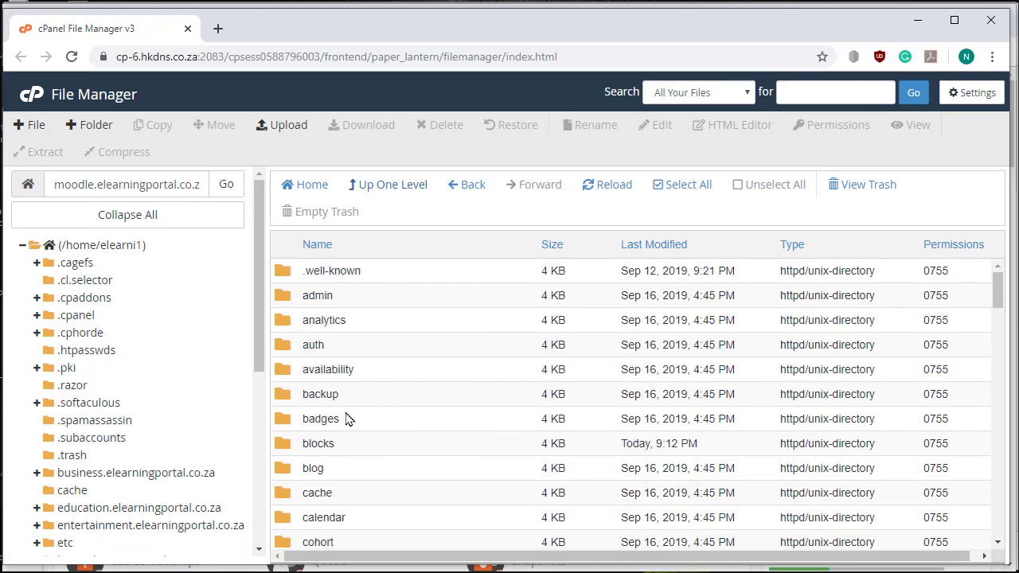
pyautogui.doubleClick(287, 451)
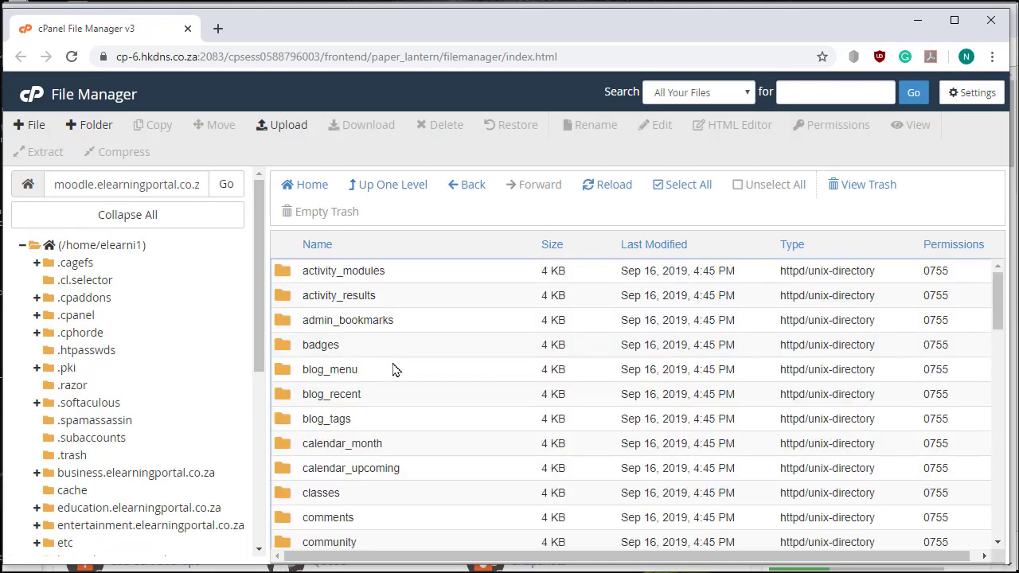
pyautogui.scroll(-1, 393, 369)
pyautogui.scroll(-2, 395, 370)
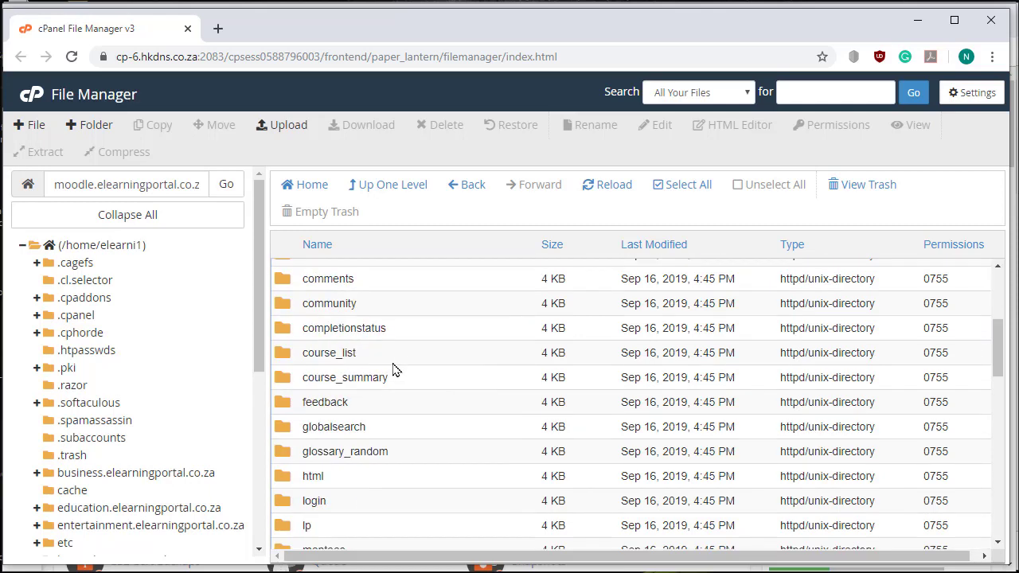
pyautogui.scroll(-5, 393, 370)
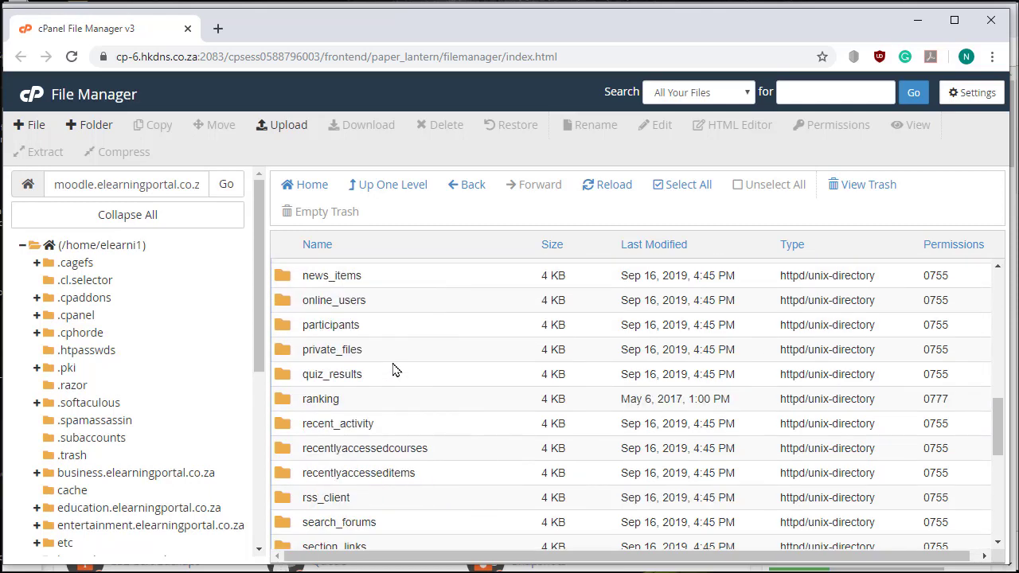
pyautogui.scroll(-3, 393, 369)
pyautogui.scroll(-2, 420, 462)
pyautogui.scroll(4, 393, 401)
pyautogui.scroll(1, 394, 402)
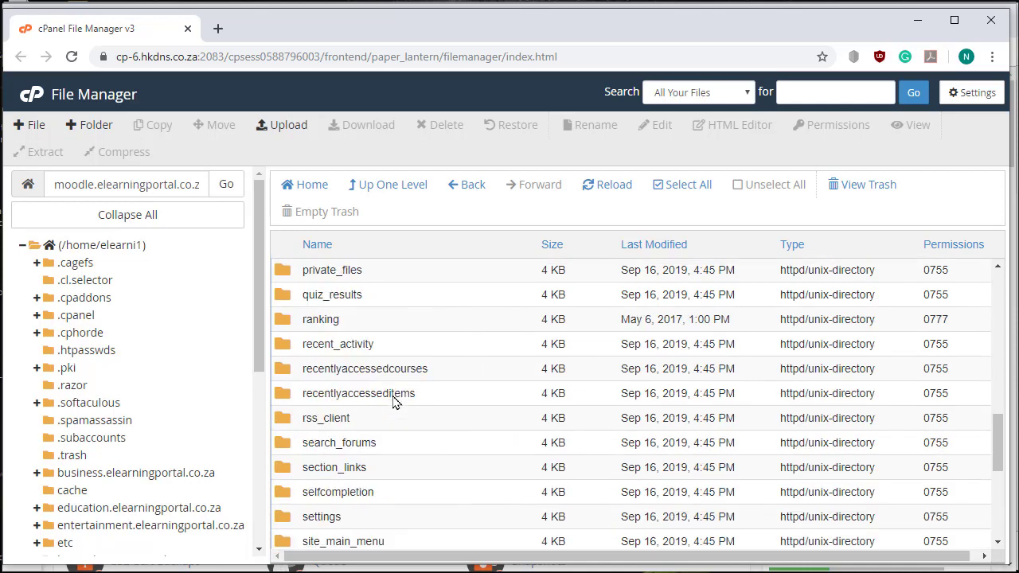
pyautogui.scroll(1, 393, 402)
# Open the ranking folder to check its extracted files, and return to the blocks folder.
pyautogui.click(285, 407)
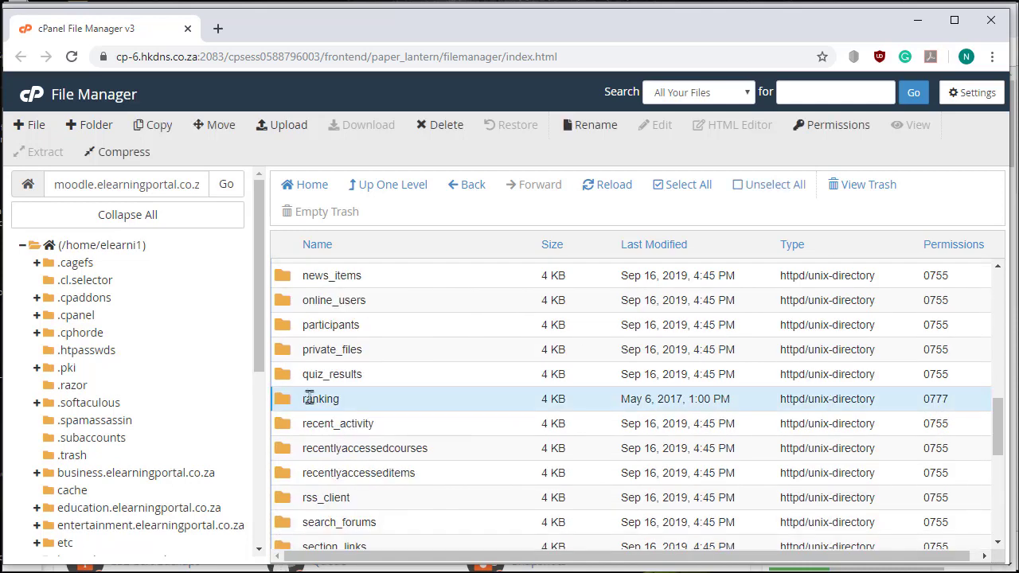
pyautogui.doubleClick(290, 403)
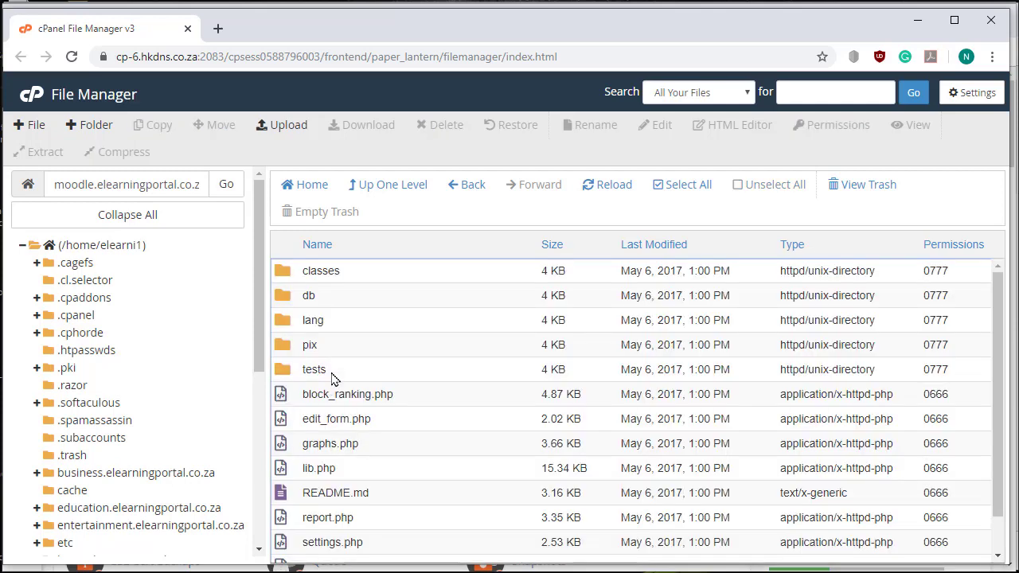
pyautogui.scroll(-1, 363, 472)
pyautogui.scroll(1, 370, 440)
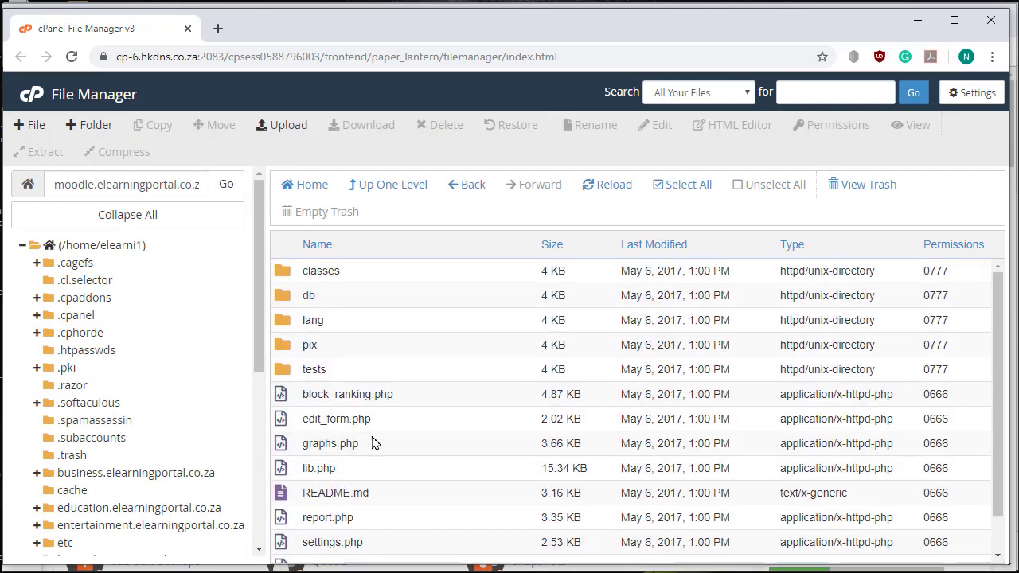
pyautogui.click(407, 191)
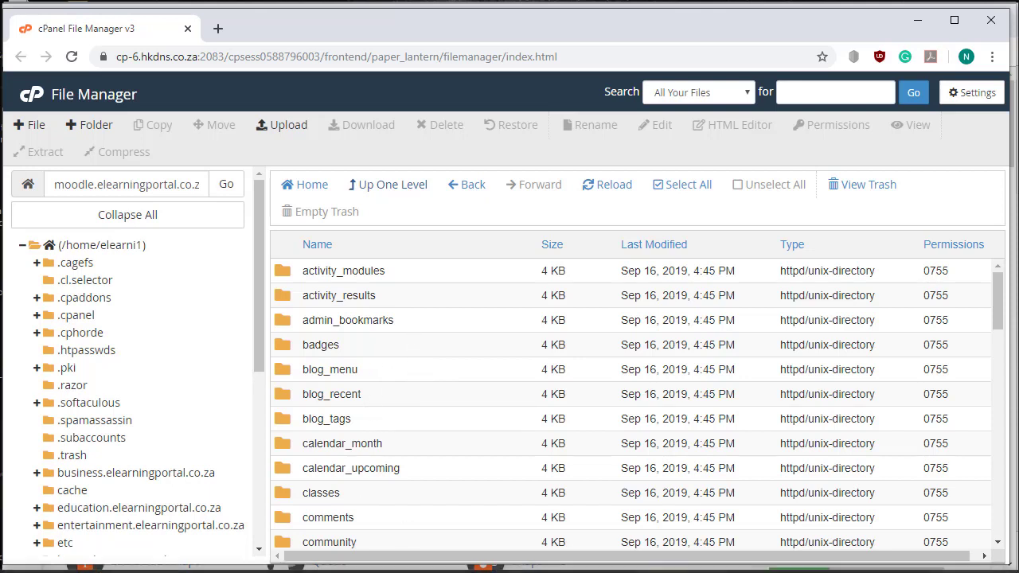
# Switch to the Moodle site in the other browser window and open Site administration to bring up the plugins check.
pyautogui.click(199, 570)
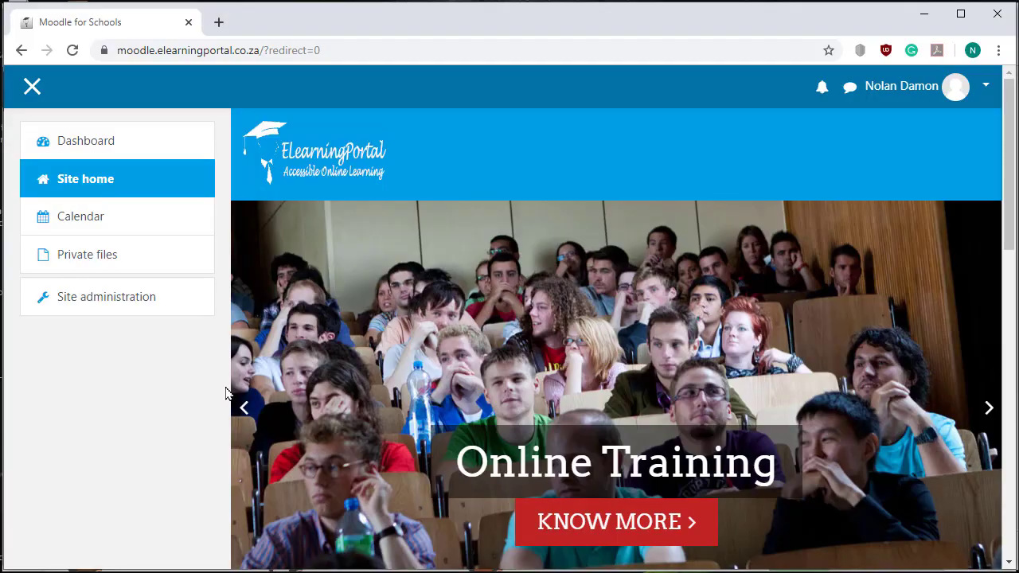
pyautogui.scroll(-6, 424, 358)
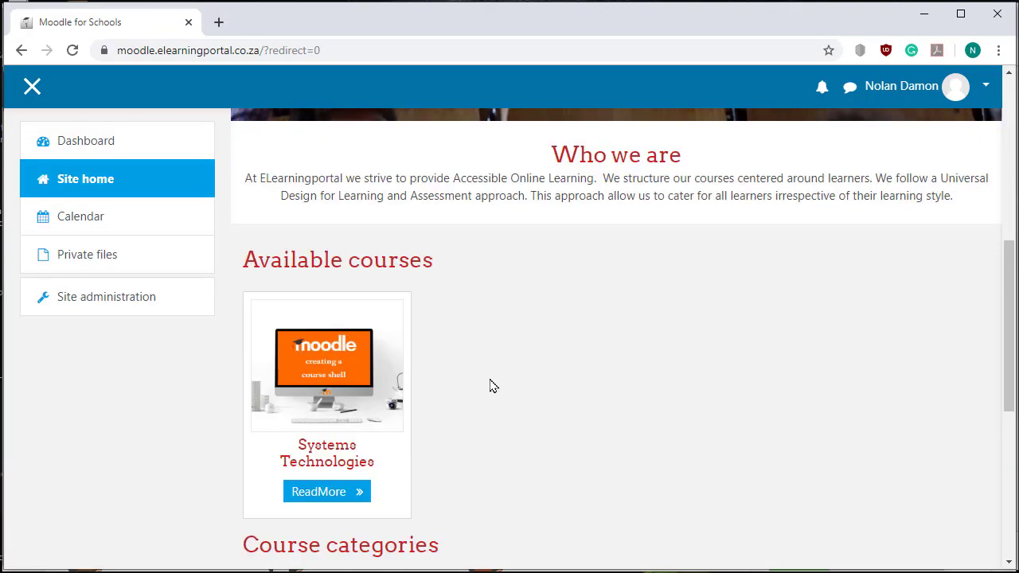
pyautogui.scroll(3, 491, 387)
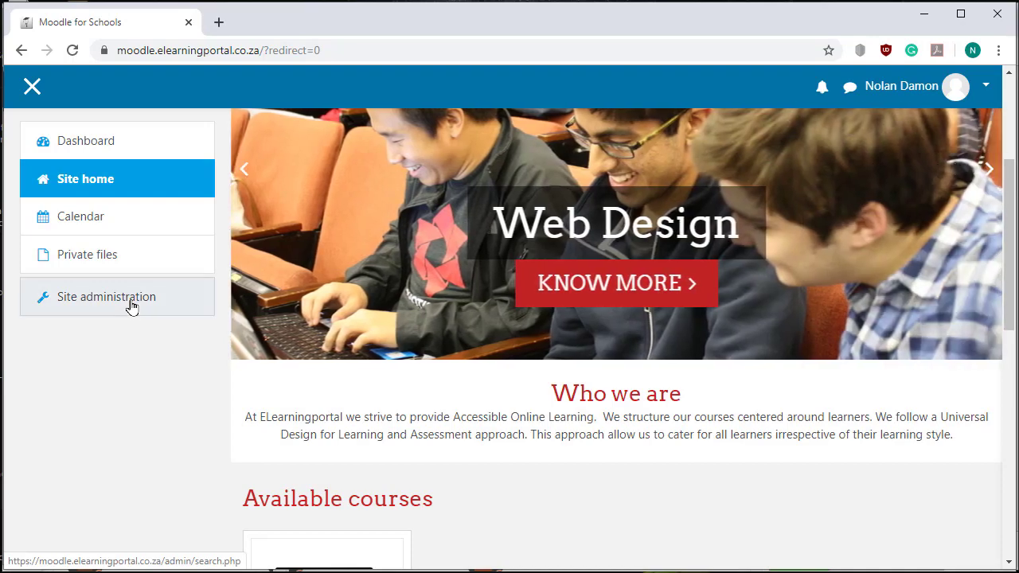
pyautogui.click(131, 305)
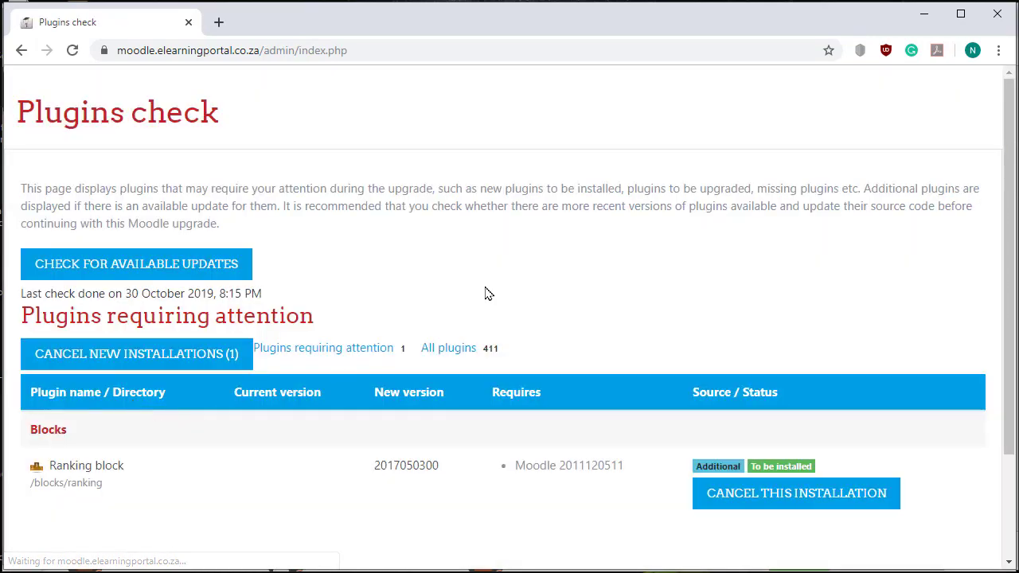
# Upgrade the Moodle database to install the Ranking block, and continue to its new settings.
pyautogui.scroll(-2, 518, 274)
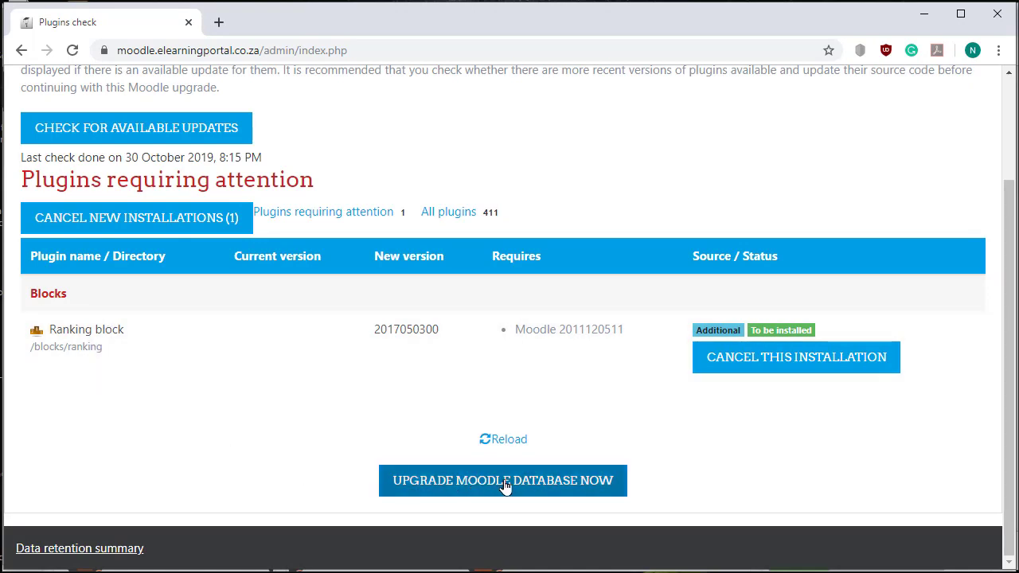
pyautogui.click(517, 488)
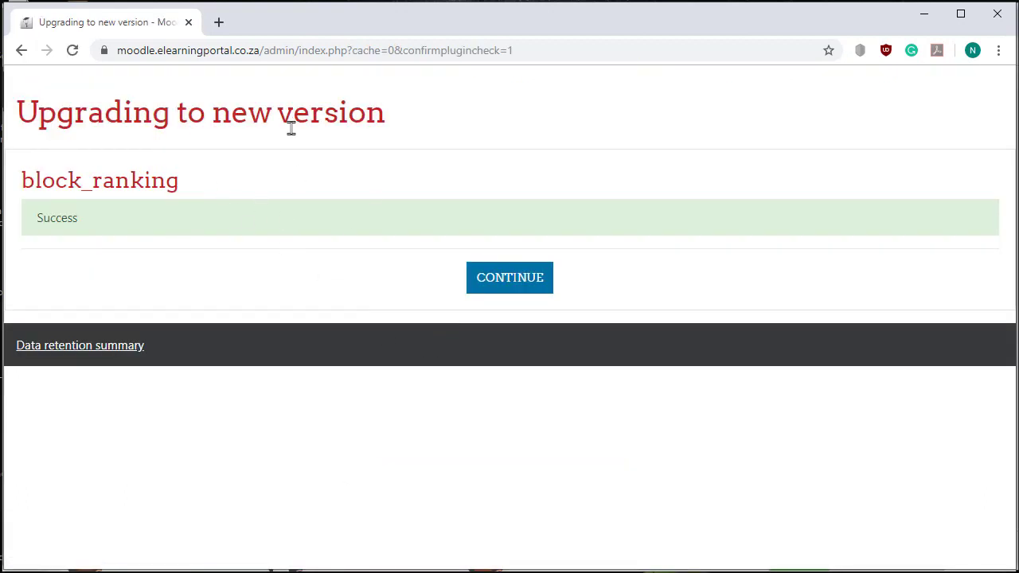
pyautogui.click(509, 284)
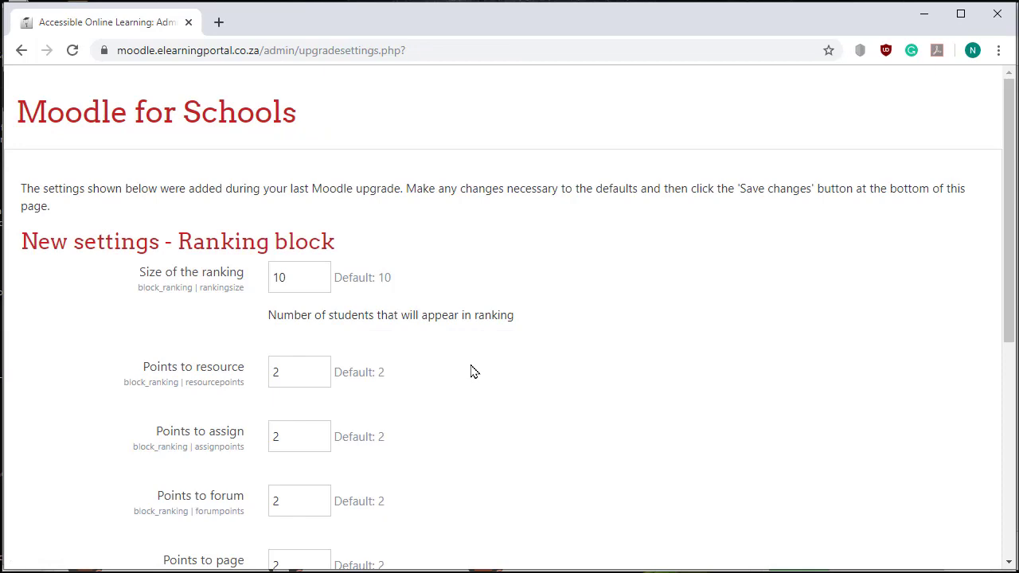
# Review the new Ranking block settings and save them with their default values.
pyautogui.scroll(-1, 457, 366)
pyautogui.scroll(-2, 467, 327)
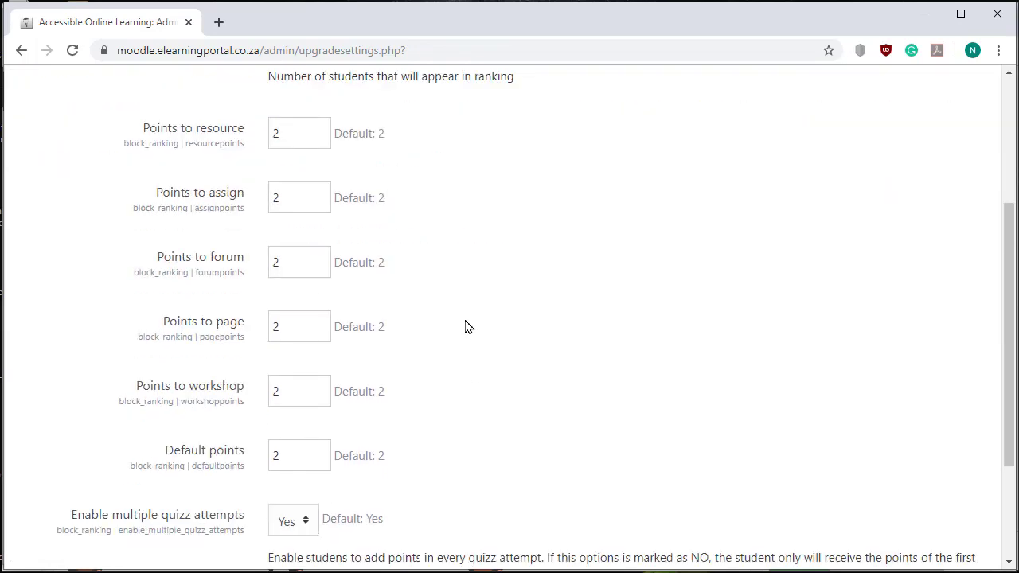
pyautogui.scroll(-2, 368, 393)
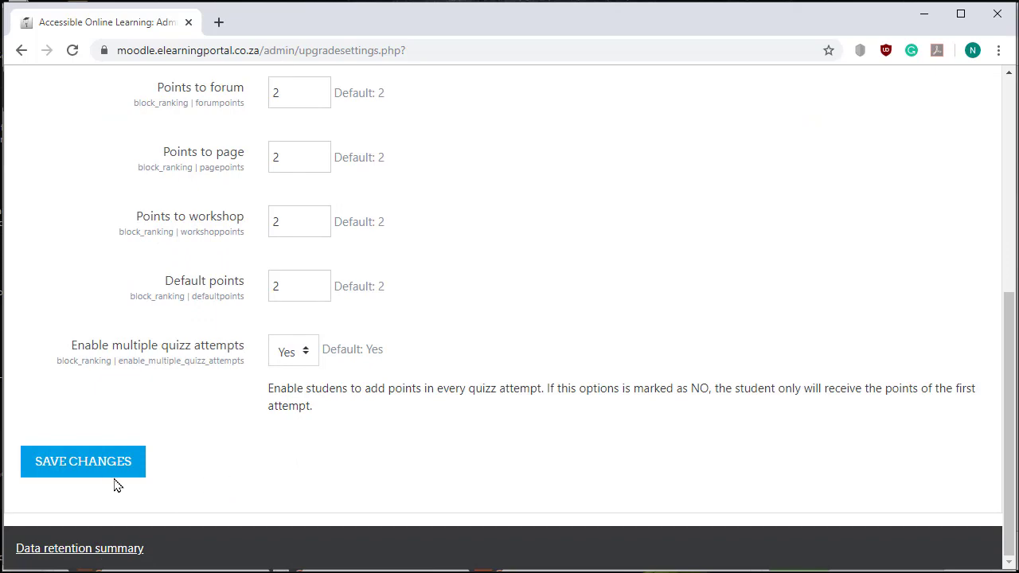
pyautogui.click(86, 469)
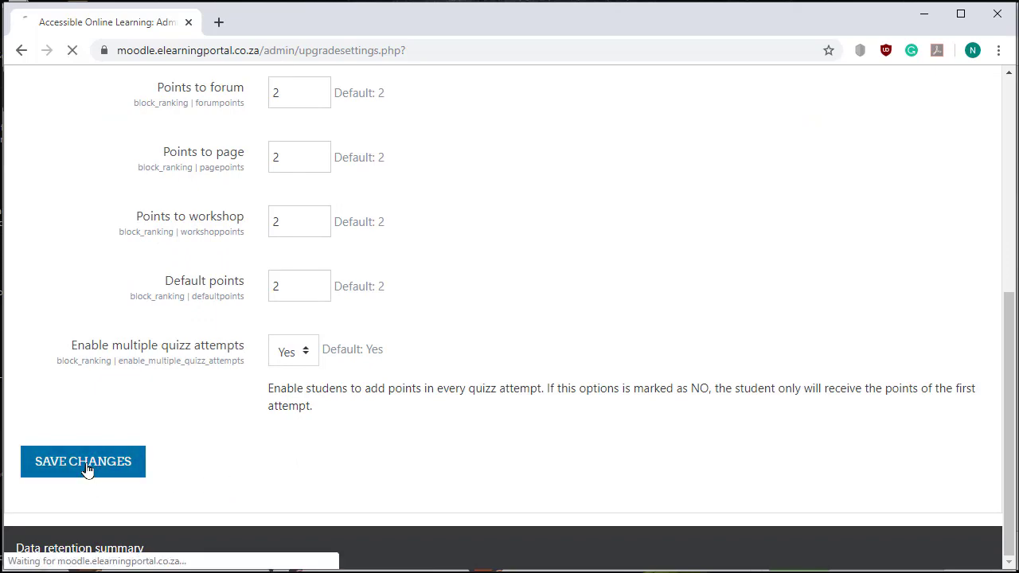
pyautogui.scroll(-2, 525, 422)
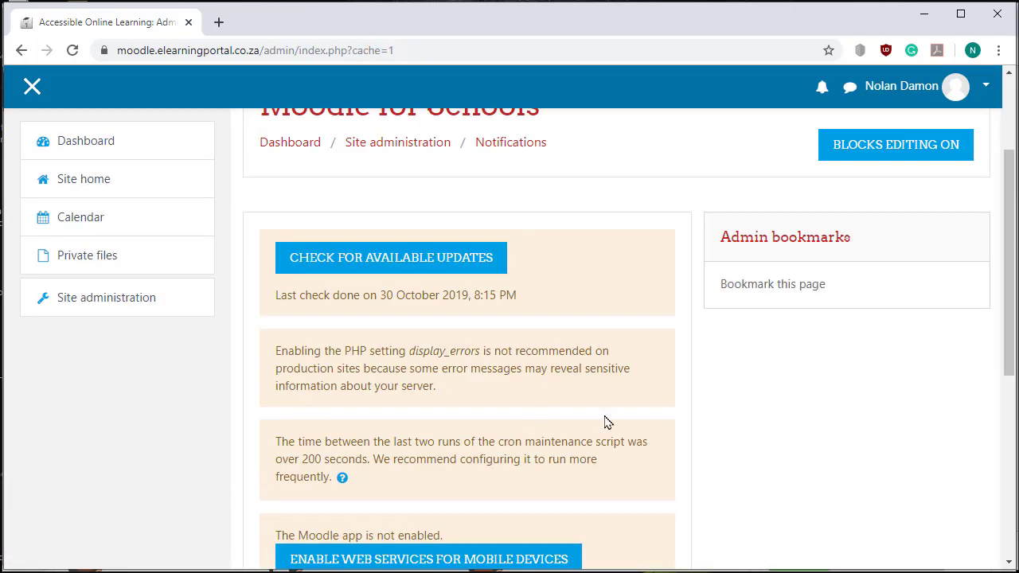
pyautogui.scroll(2, 605, 423)
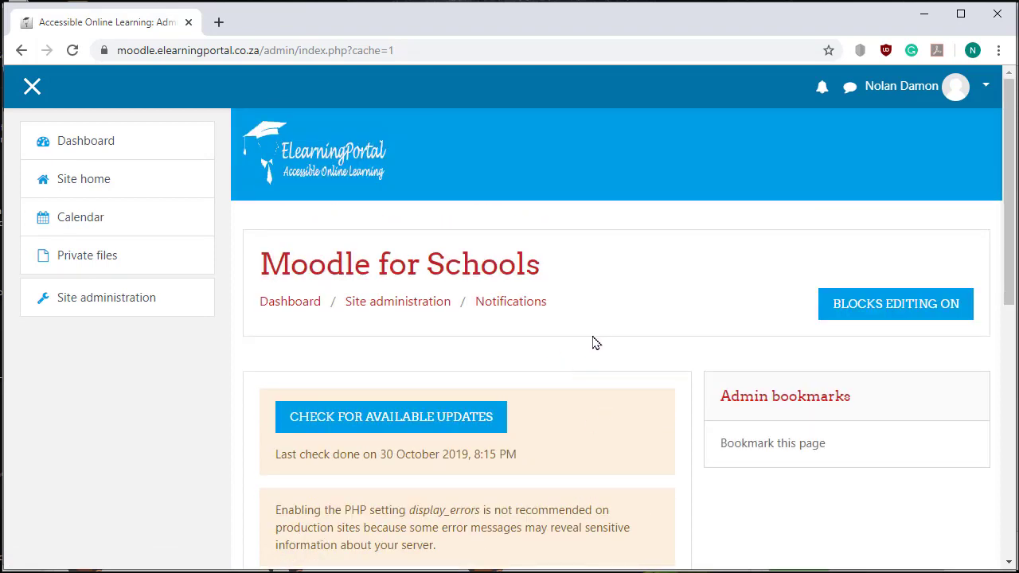
# Open the Systems Technologies course from the site home, review its page, and turn editing on.
pyautogui.click(75, 181)
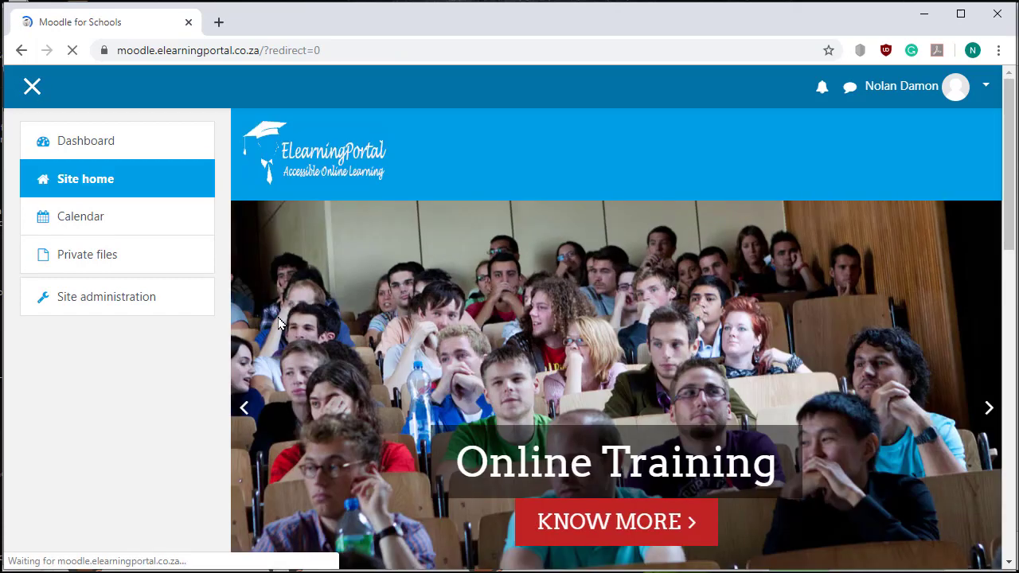
pyautogui.scroll(-8, 278, 323)
pyautogui.click(311, 377)
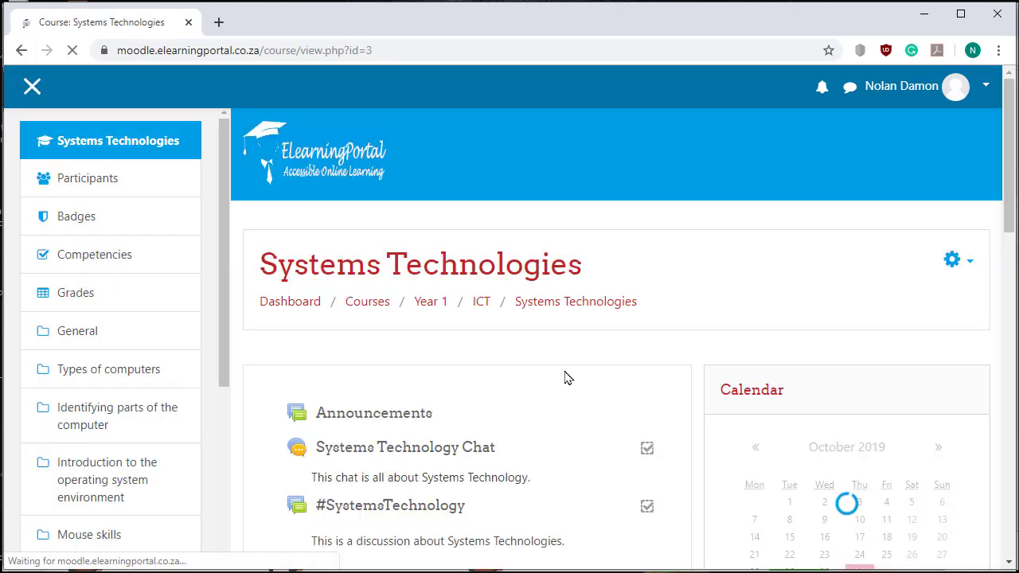
pyautogui.scroll(-10, 504, 369)
pyautogui.scroll(-3, 505, 369)
pyautogui.scroll(15, 557, 388)
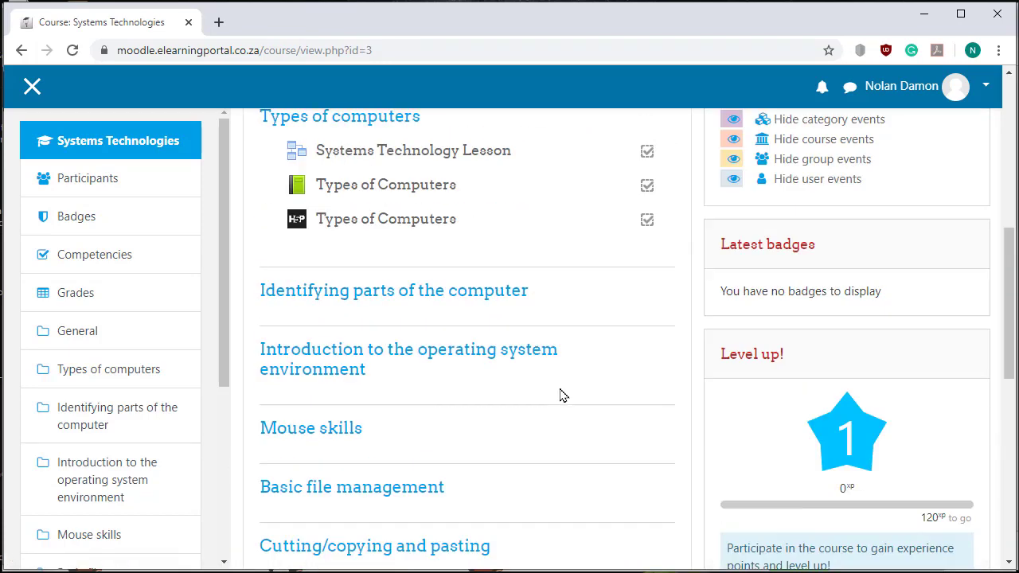
pyautogui.click(962, 263)
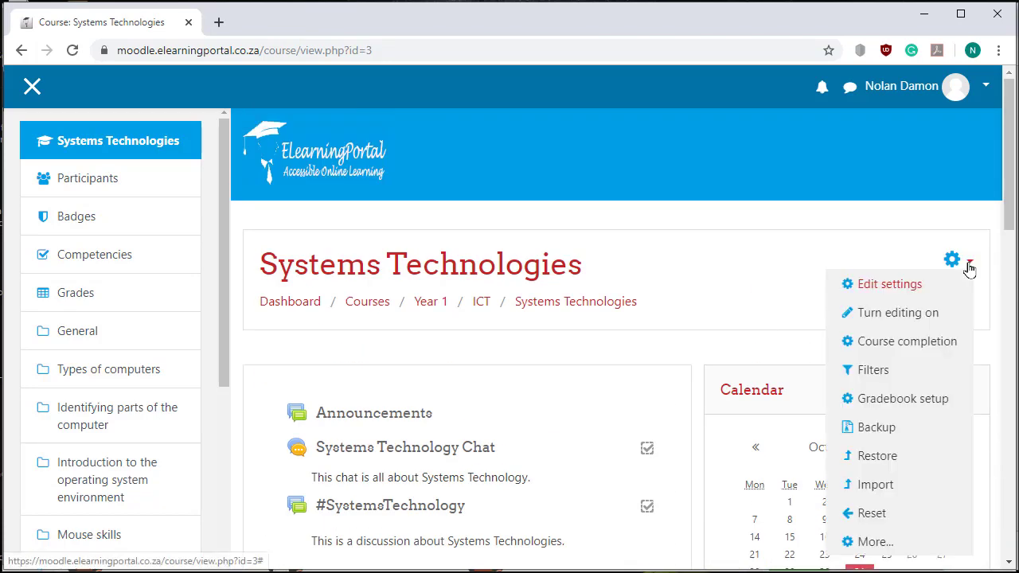
pyautogui.click(899, 313)
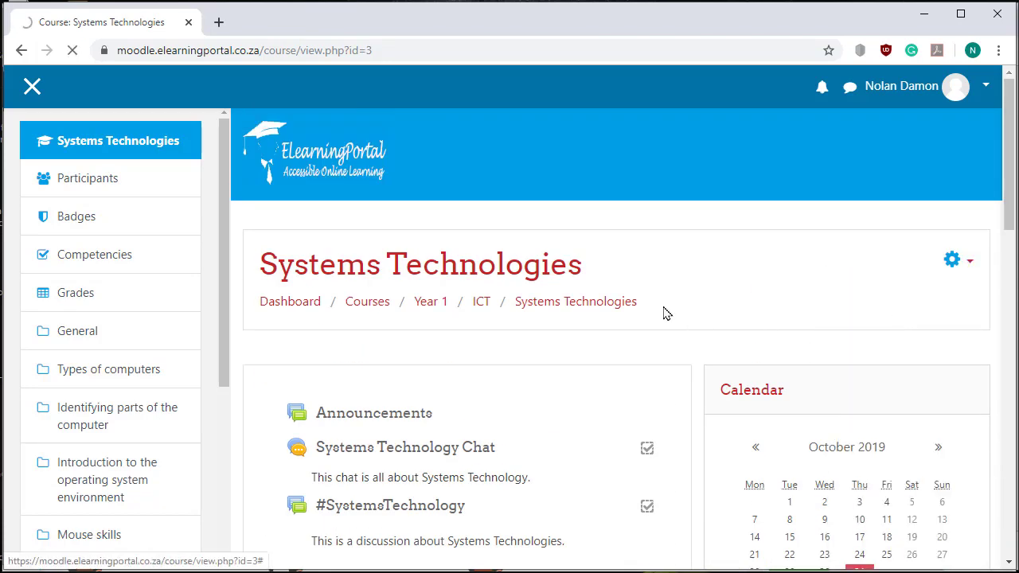
# Add the Ranking block to the Systems Technologies course page.
pyautogui.scroll(-2, 603, 346)
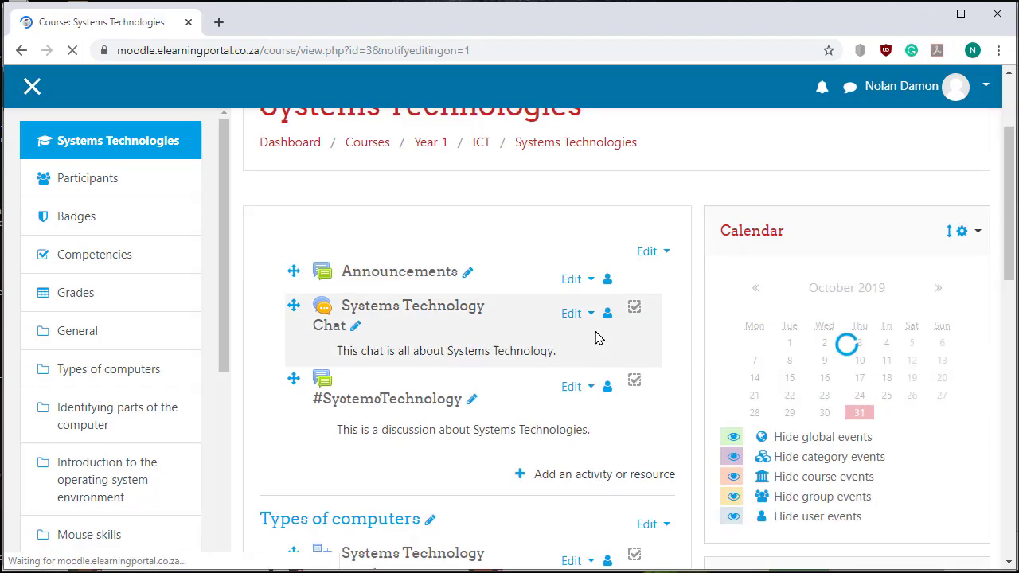
pyautogui.scroll(-10, 599, 338)
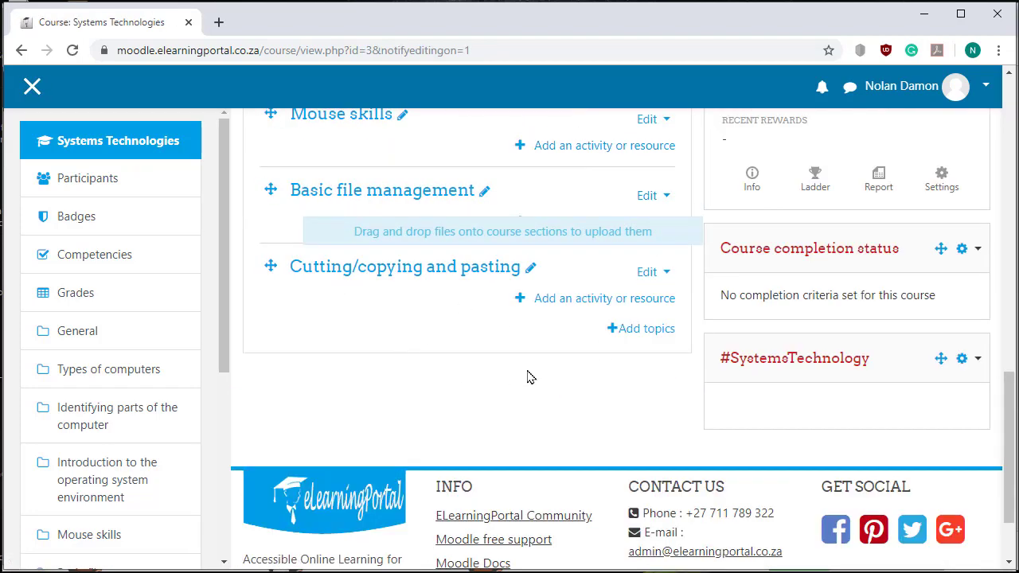
pyautogui.scroll(1, 532, 378)
pyautogui.scroll(-4, 150, 391)
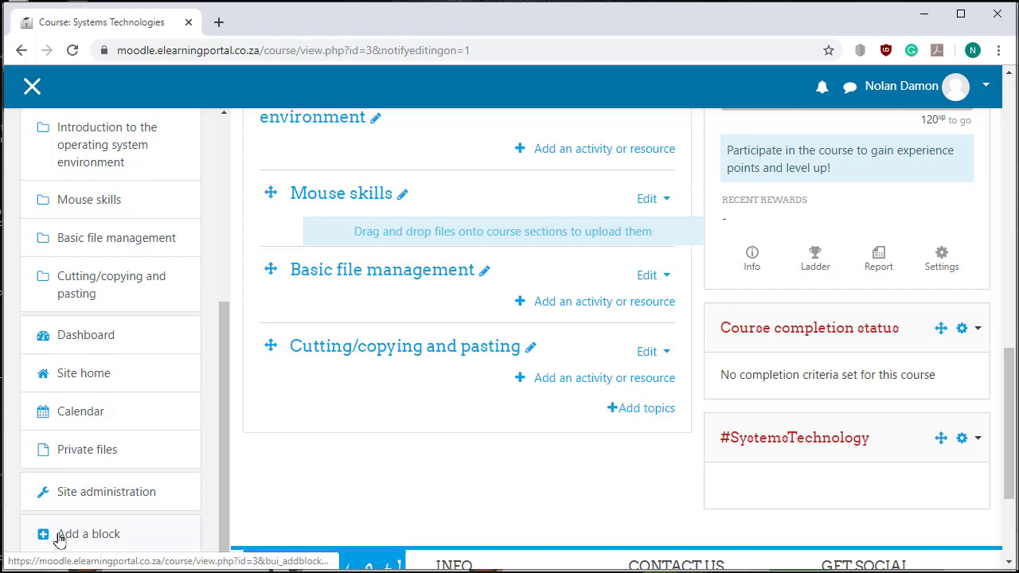
pyautogui.click(76, 539)
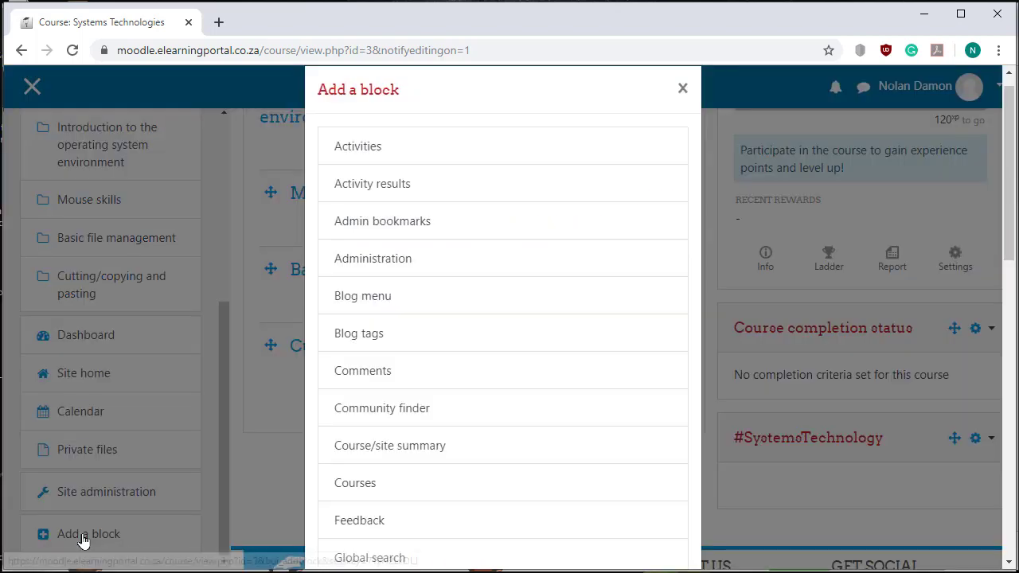
pyautogui.scroll(-5, 455, 291)
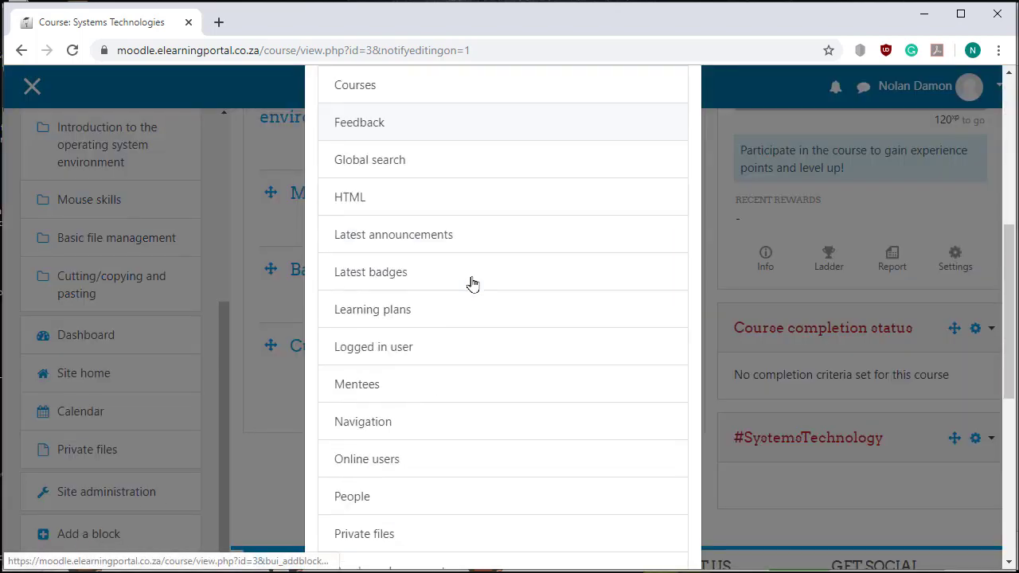
pyautogui.scroll(-1, 473, 284)
pyautogui.scroll(-1, 430, 367)
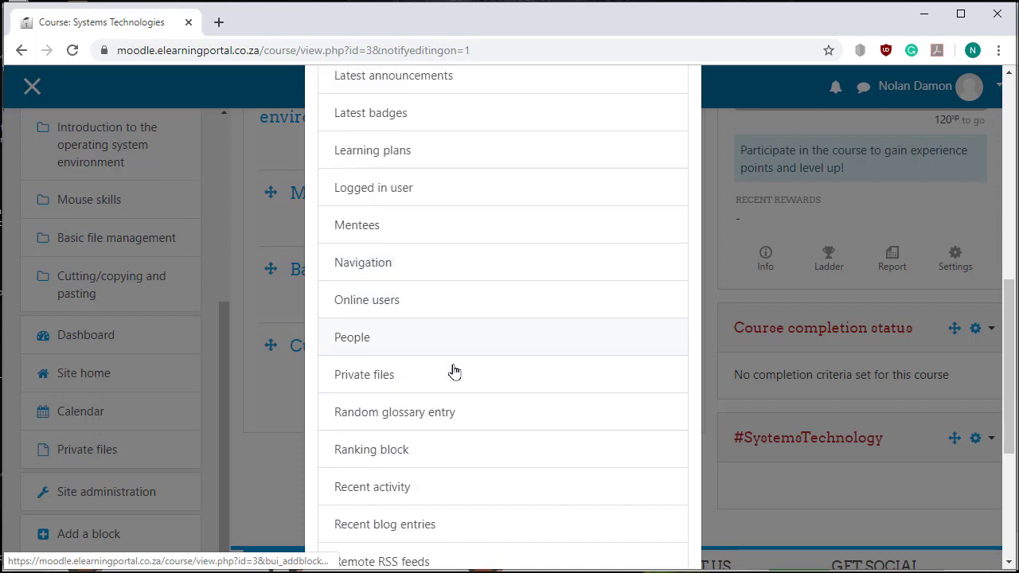
pyautogui.click(393, 453)
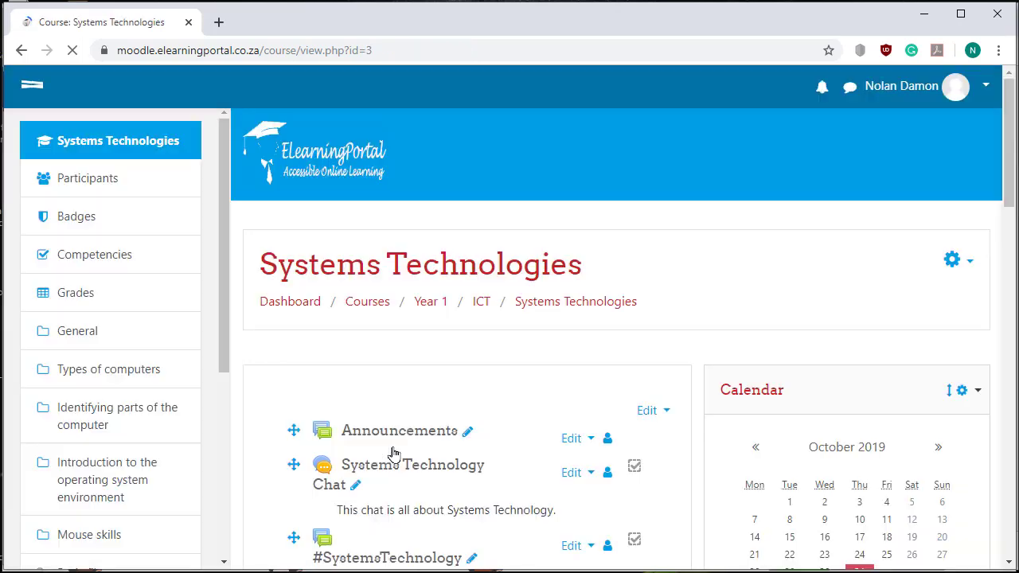
# Examine the new Ranking block on the course page, along with the course's activities and their completion tracking.
pyautogui.scroll(-4, 630, 335)
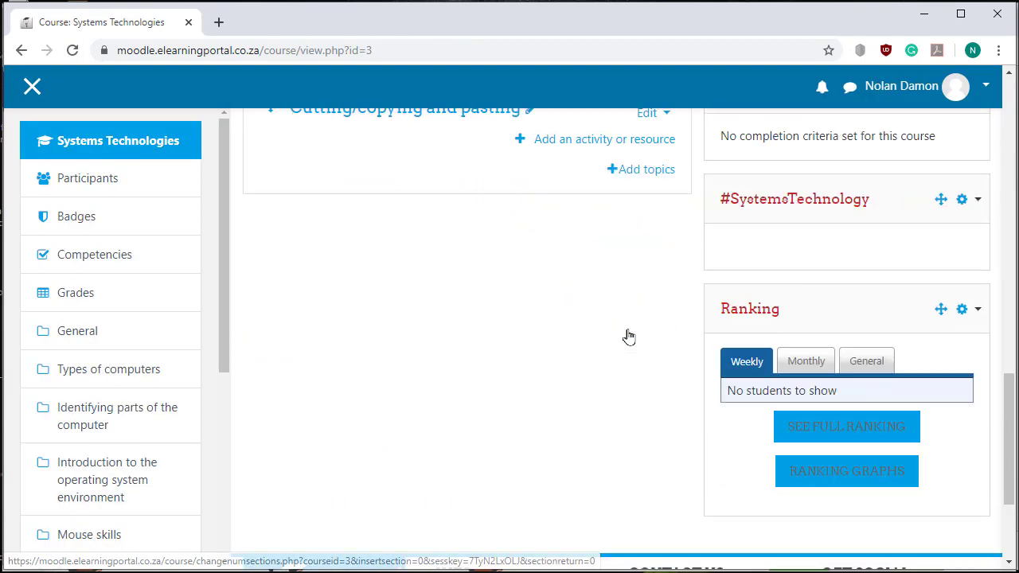
pyautogui.scroll(-1, 859, 351)
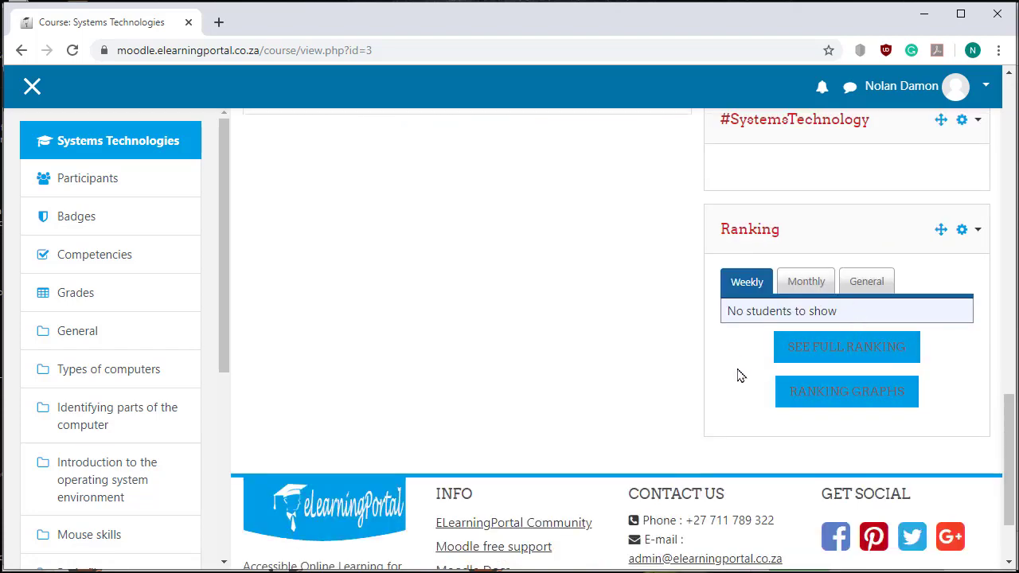
pyautogui.scroll(6, 738, 377)
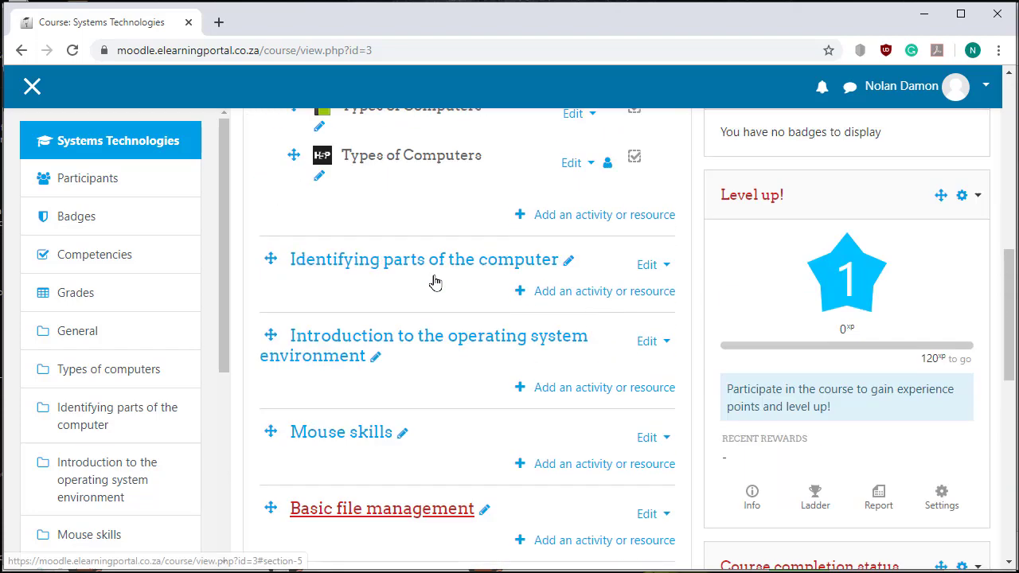
pyautogui.scroll(2, 538, 275)
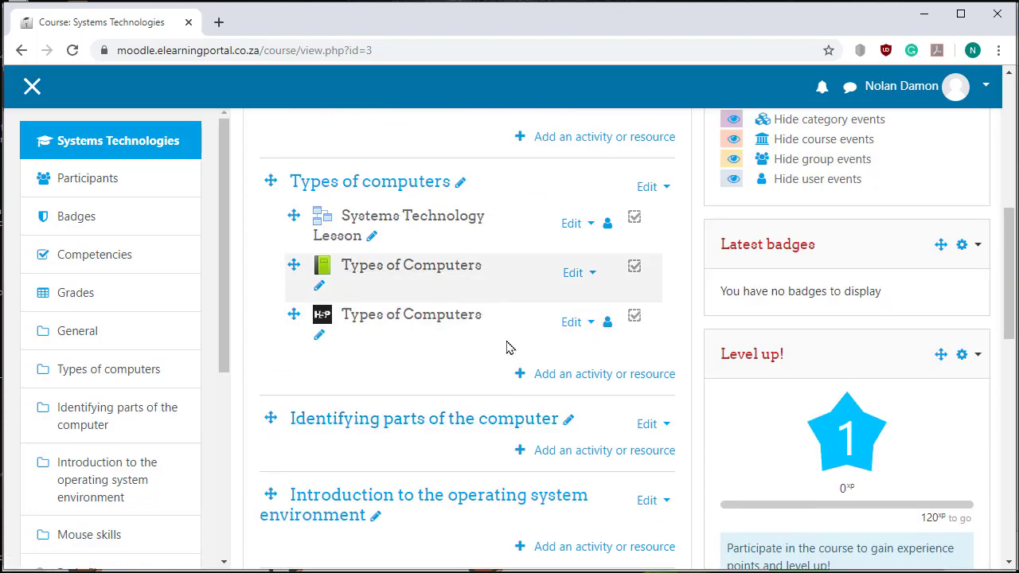
pyautogui.scroll(-8, 512, 353)
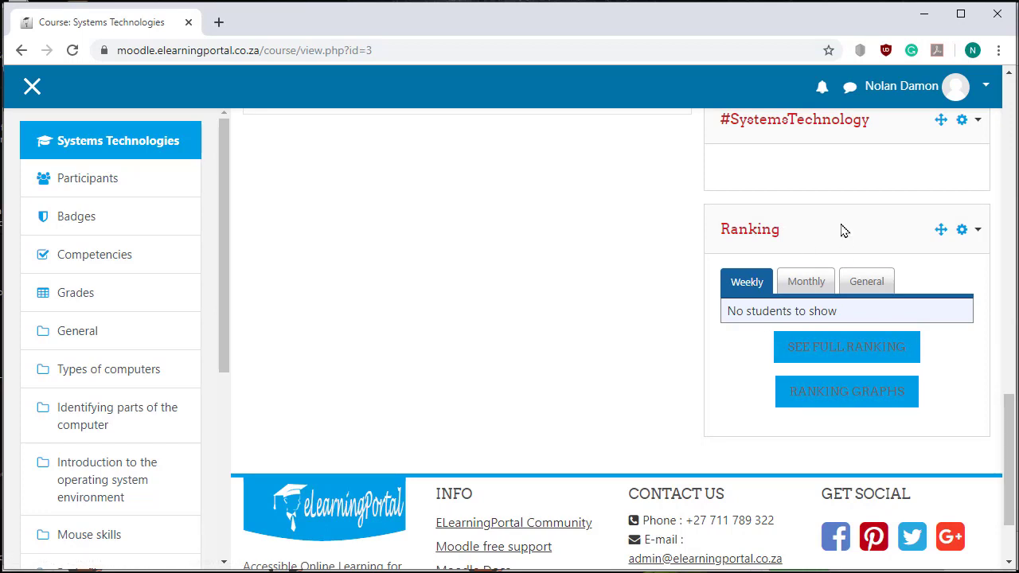
pyautogui.scroll(2, 504, 311)
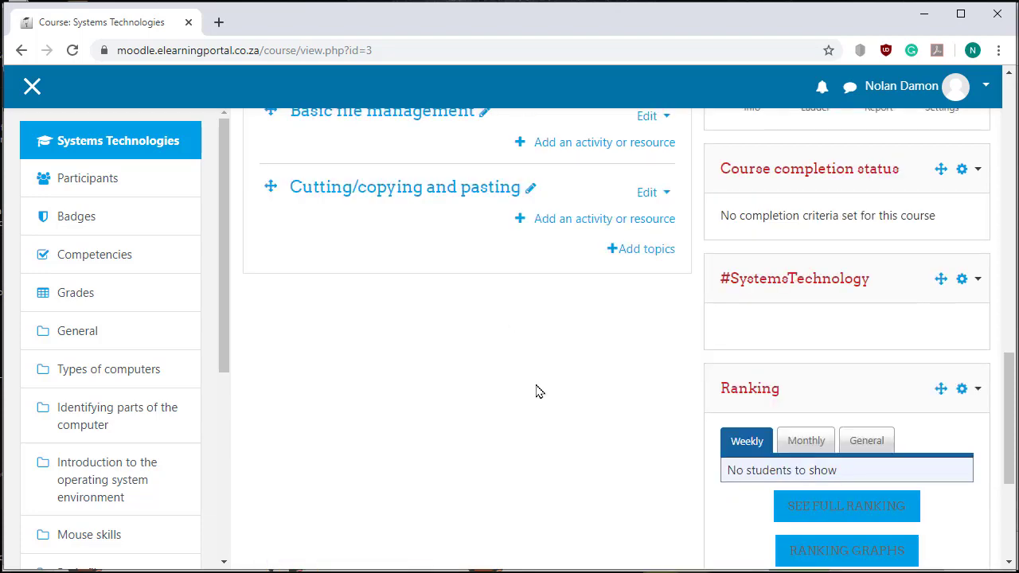
pyautogui.scroll(6, 536, 390)
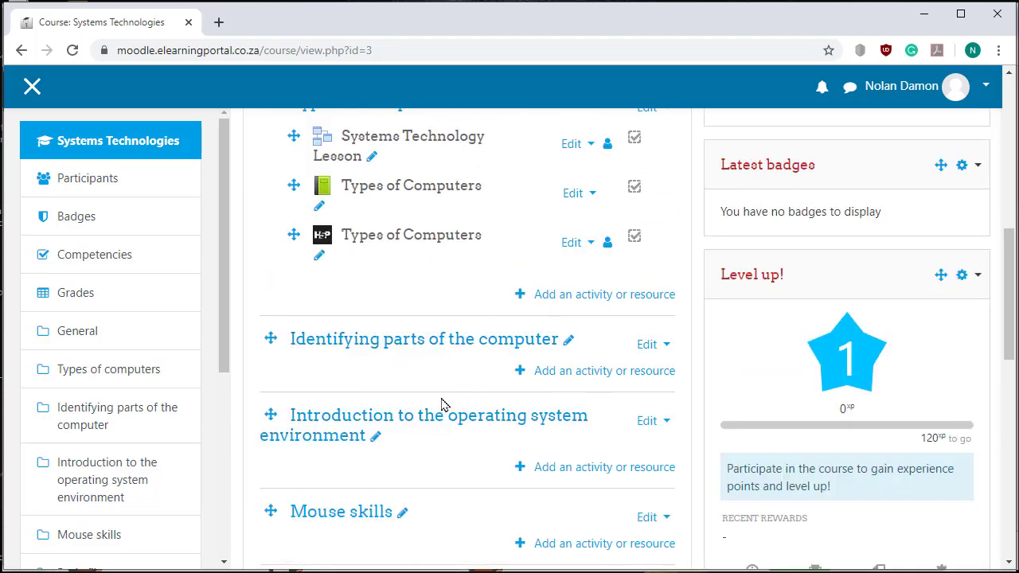
pyautogui.scroll(2, 477, 461)
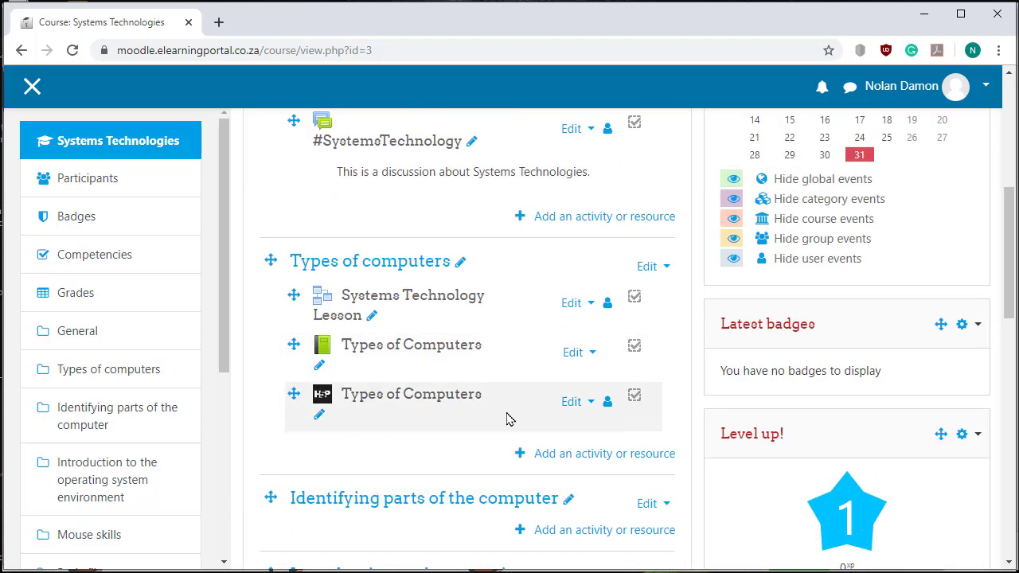